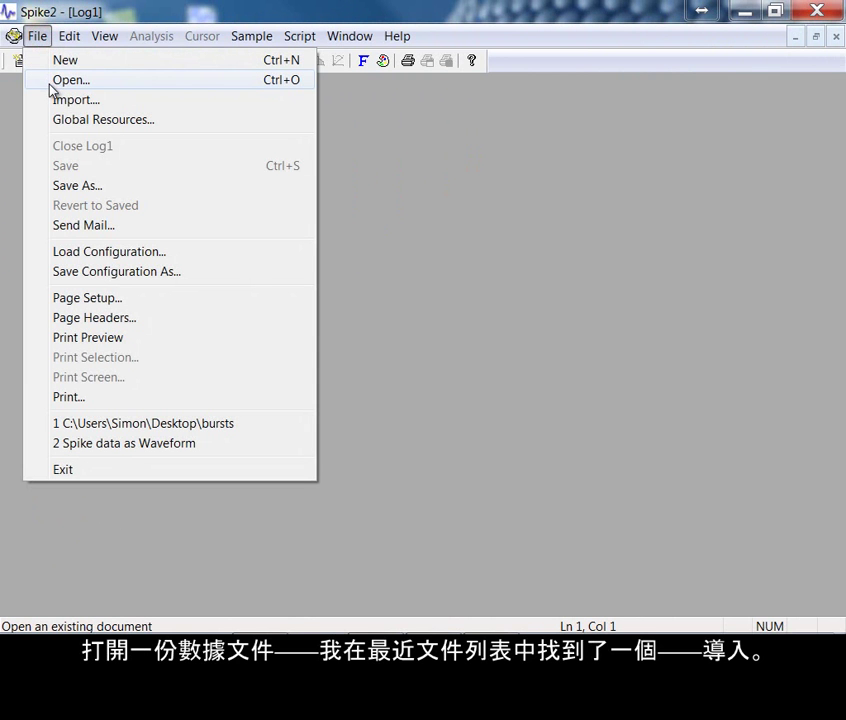
Open the recent 'bursts' file and choose New WaveMark on its waveform channel.
{"action": "left_click", "coordinate": [48, 430]}
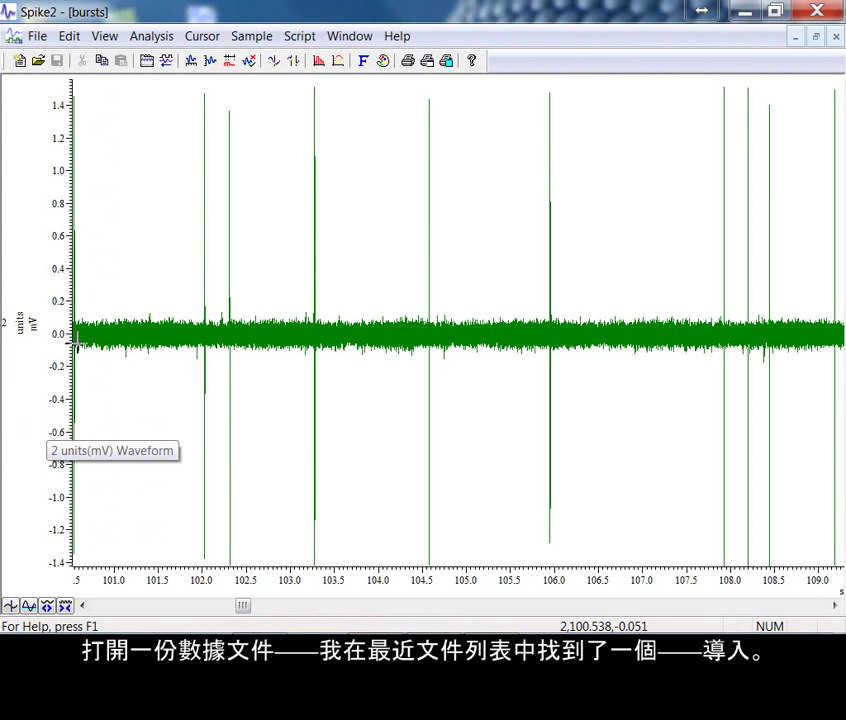
{"action": "left_click", "coordinate": [153, 37]}
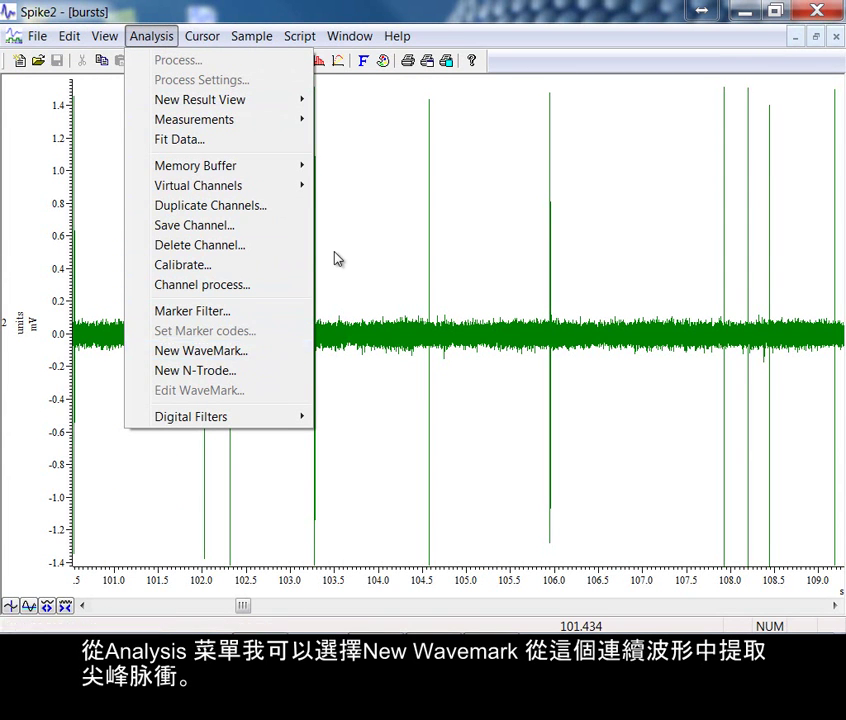
{"action": "right_click", "coordinate": [334, 128]}
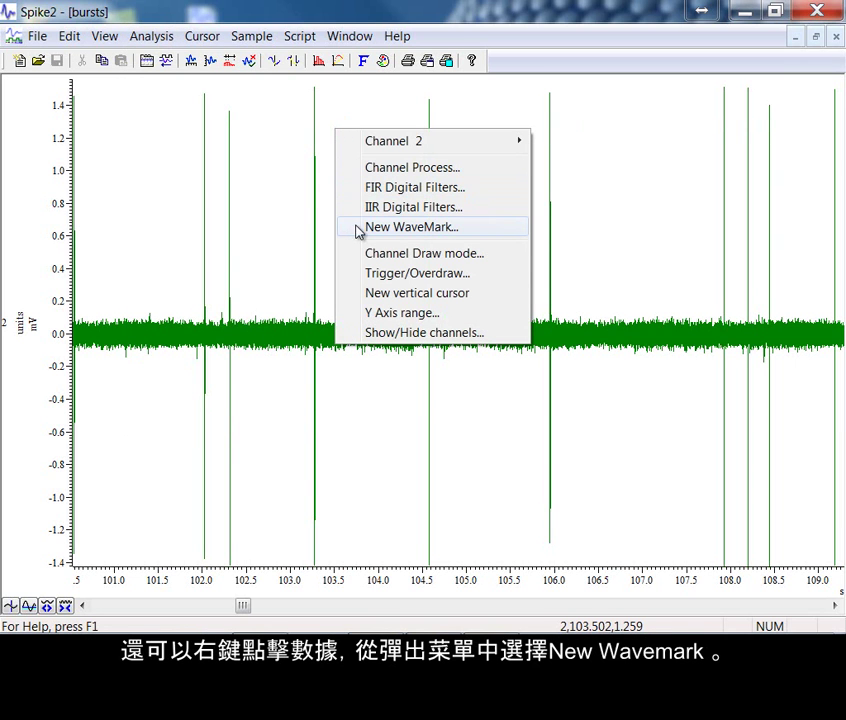
{"action": "left_click", "coordinate": [444, 232]}
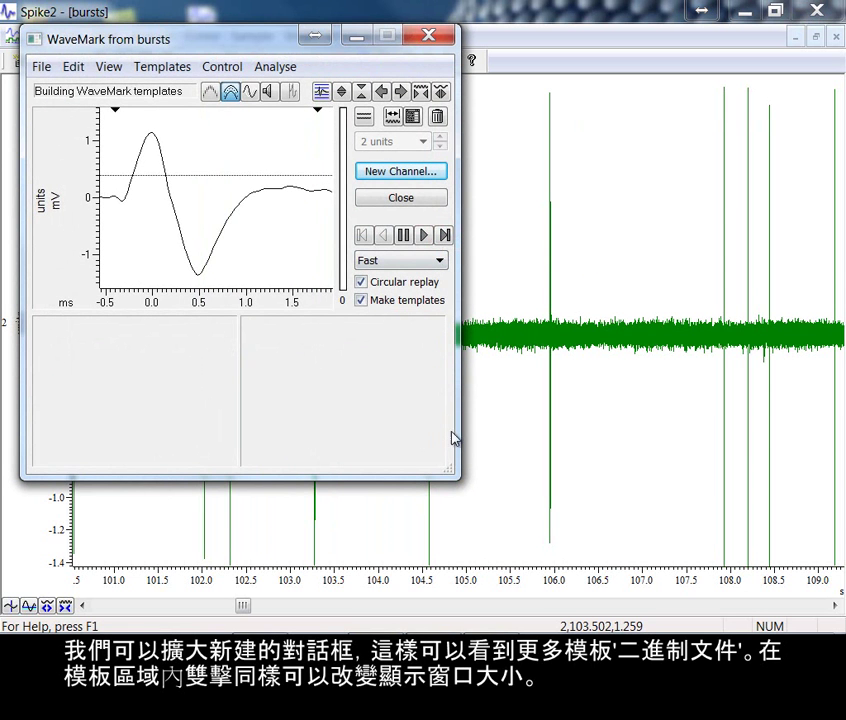
{"action": "left_click_drag", "start_coordinate": [448, 466], "coordinate": [425, 469]}
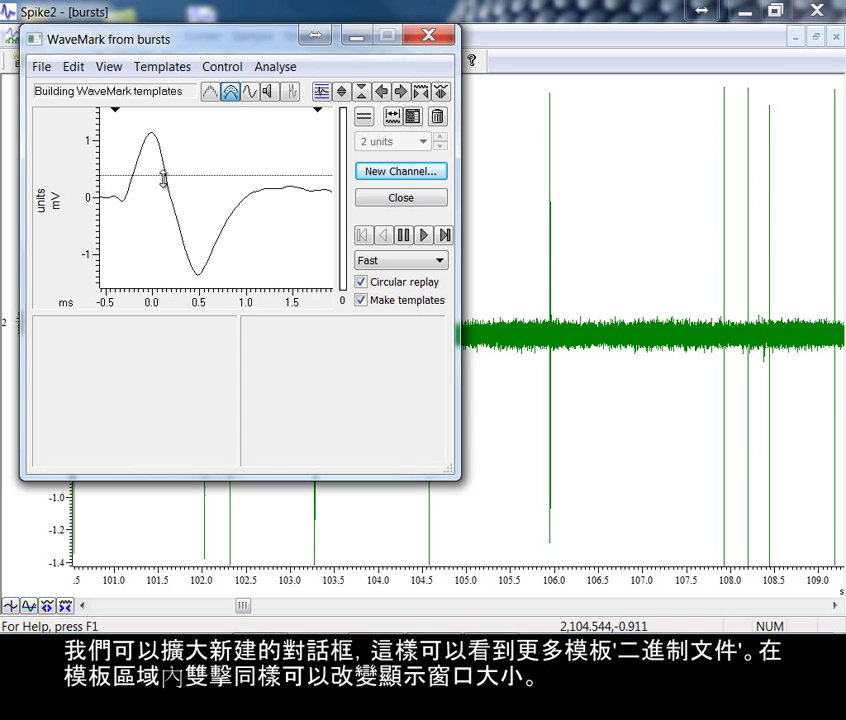
{"action": "right_click", "coordinate": [259, 221]}
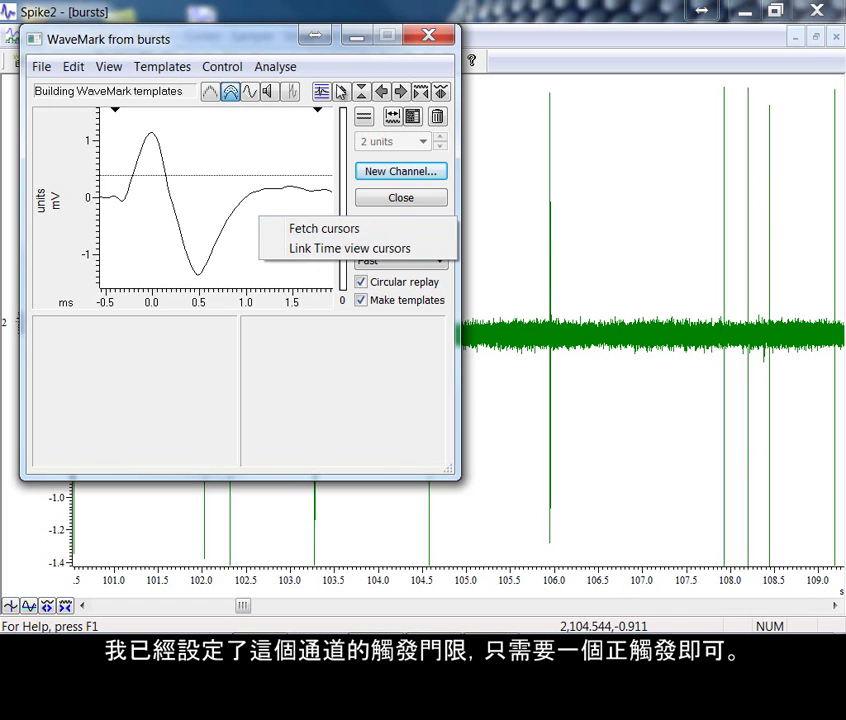
{"action": "left_click", "coordinate": [340, 70]}
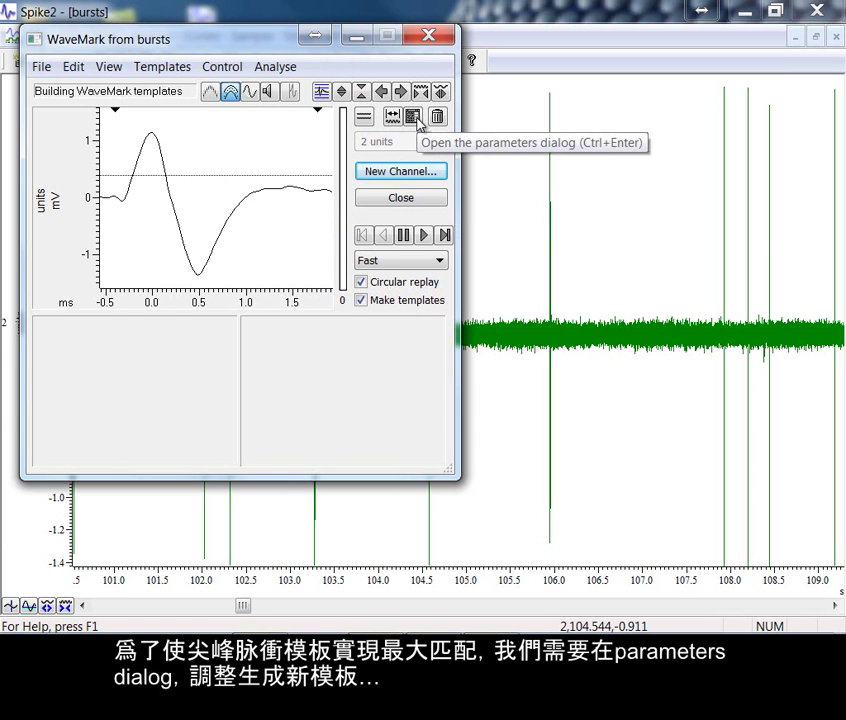
Make and delete a test template, then apply a new template width of 10%.
{"action": "left_click", "coordinate": [412, 117]}
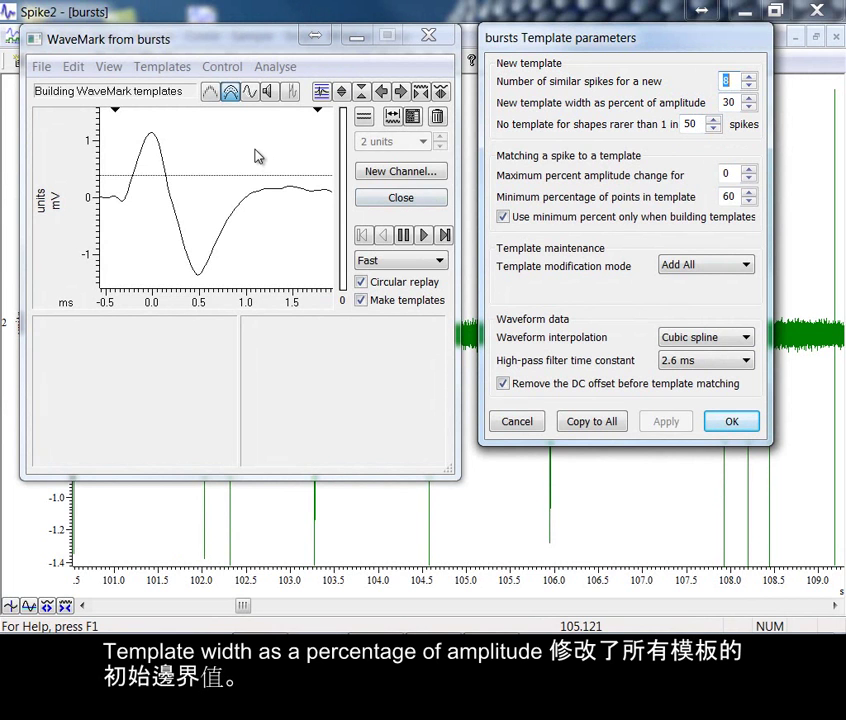
{"action": "left_click_drag", "start_coordinate": [257, 155], "coordinate": [164, 353]}
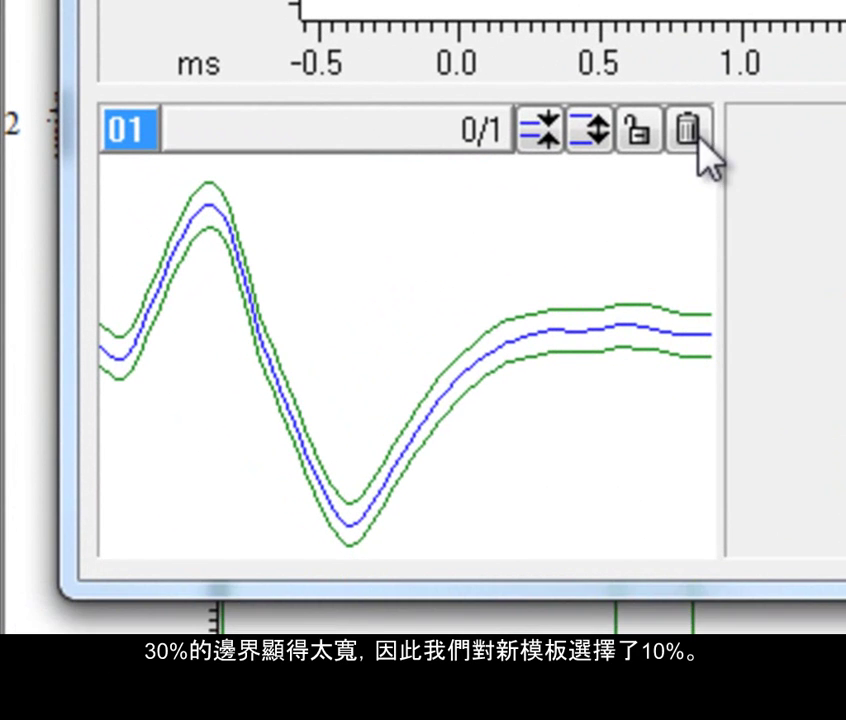
{"action": "left_click", "coordinate": [687, 132]}
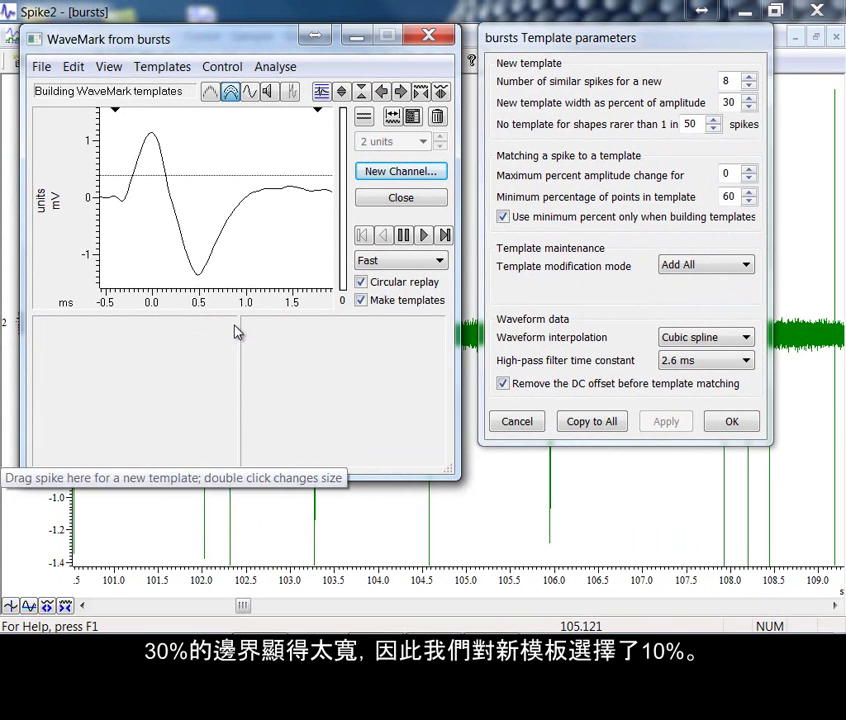
{"action": "double_click", "coordinate": [738, 104]}
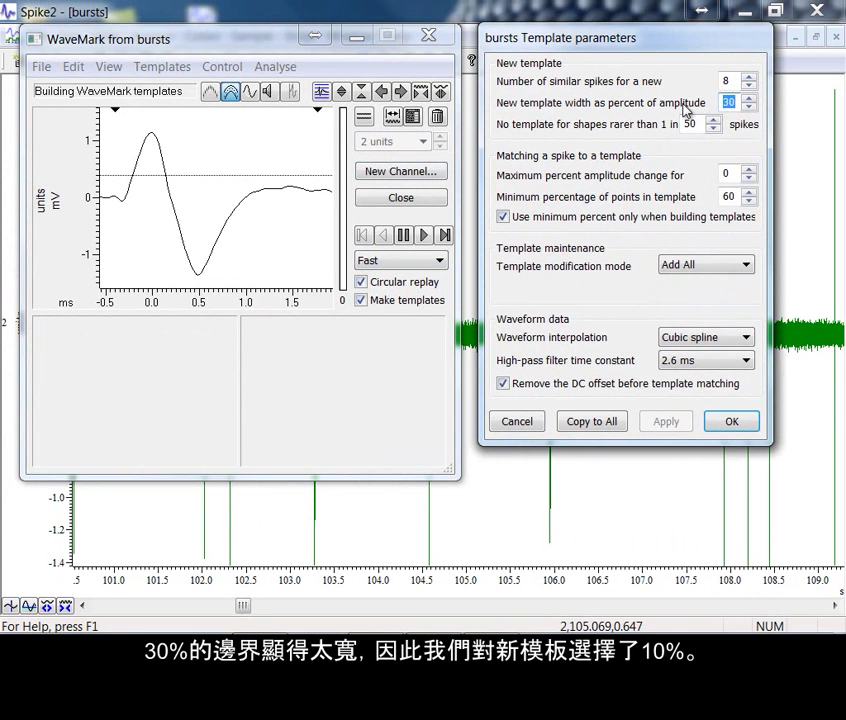
{"action": "type", "text": "1"}
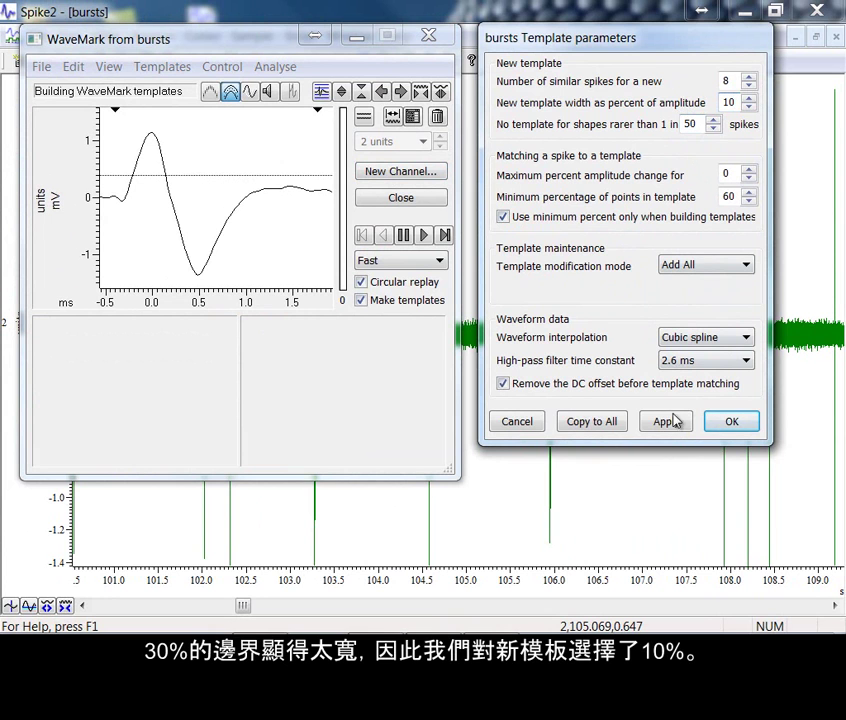
{"action": "left_click", "coordinate": [666, 422]}
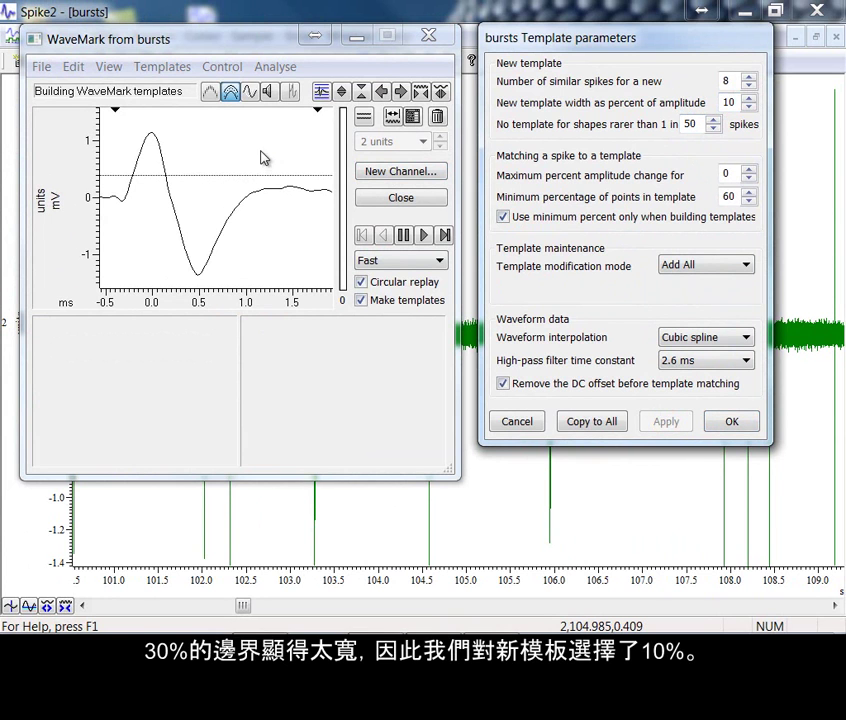
Make and delete a test template, then apply a template width of 20%.
{"action": "left_click_drag", "start_coordinate": [259, 155], "coordinate": [171, 352]}
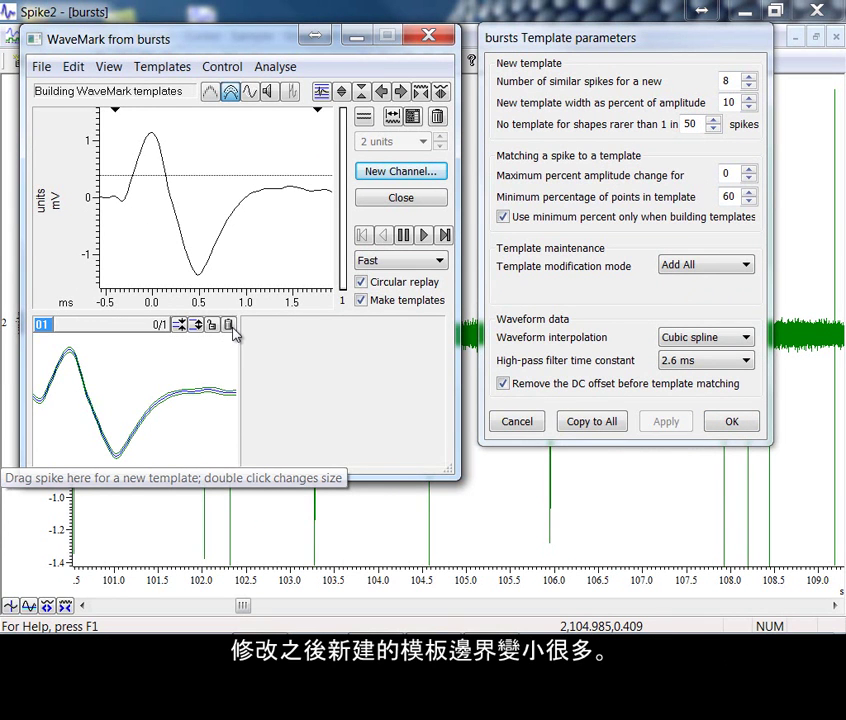
{"action": "left_click", "coordinate": [229, 325]}
{"action": "left_click_drag", "start_coordinate": [733, 104], "coordinate": [703, 110]}
{"action": "type", "text": "2"}
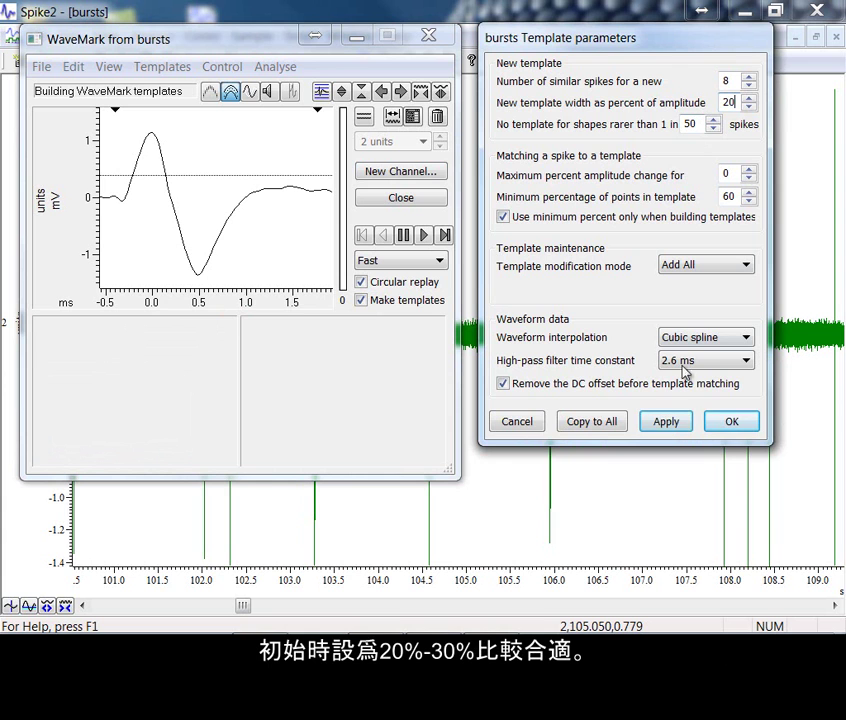
{"action": "left_click", "coordinate": [664, 422]}
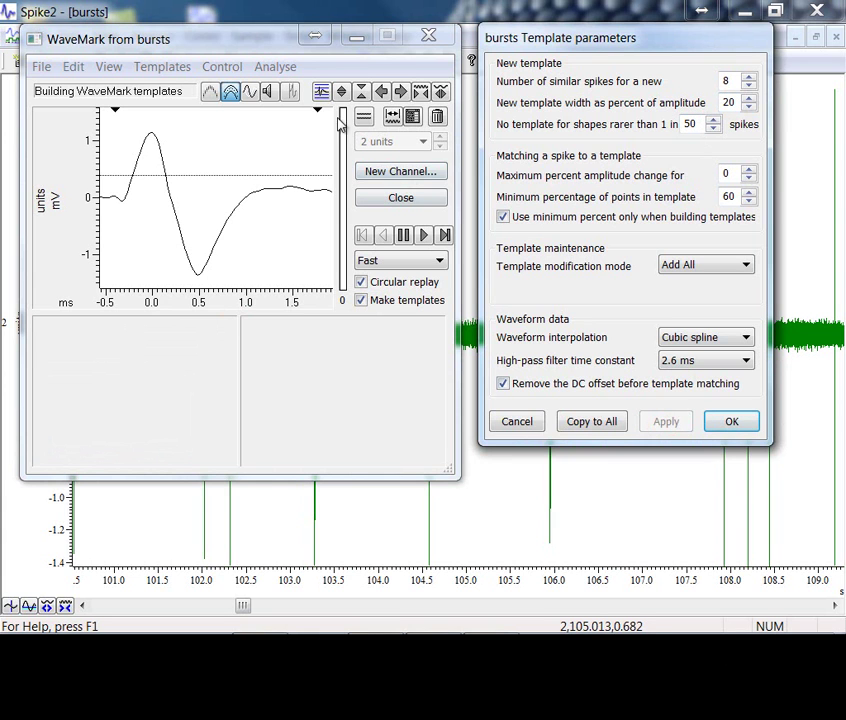
Create a trial template, toggle its boundary lines off and on, then delete it.
{"action": "left_click_drag", "start_coordinate": [283, 135], "coordinate": [195, 325]}
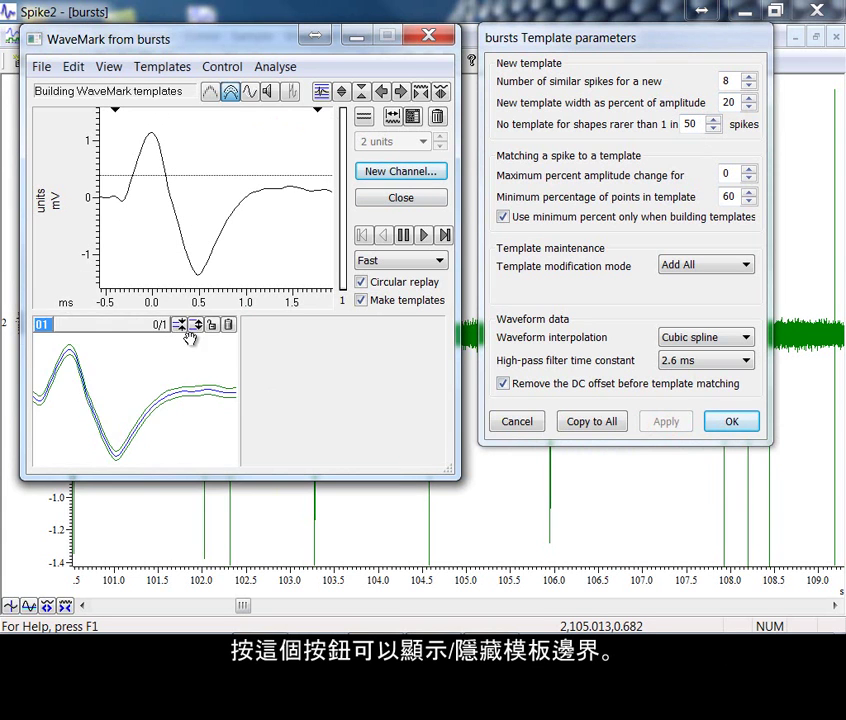
{"action": "left_click", "coordinate": [232, 96]}
{"action": "left_click", "coordinate": [233, 96]}
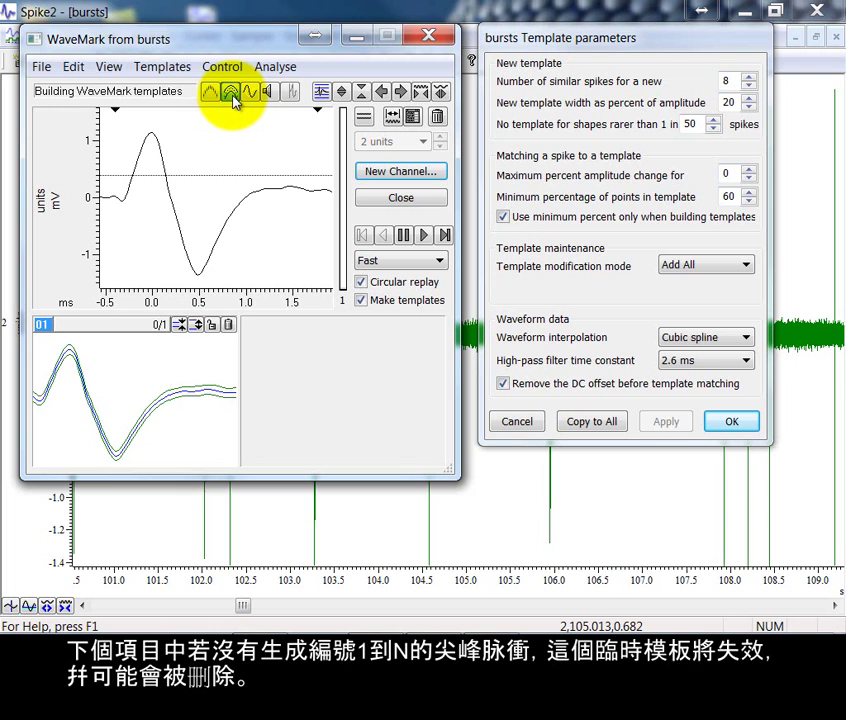
{"action": "left_click", "coordinate": [231, 325]}
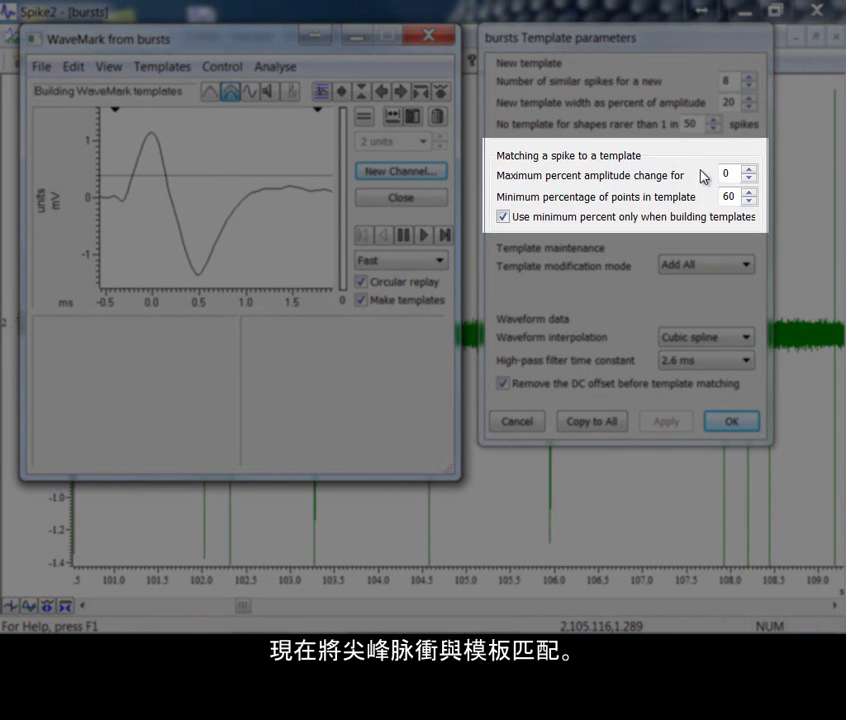
Build template 01 from the current spike, then add a later spike as another template.
{"action": "double_click", "coordinate": [738, 174]}
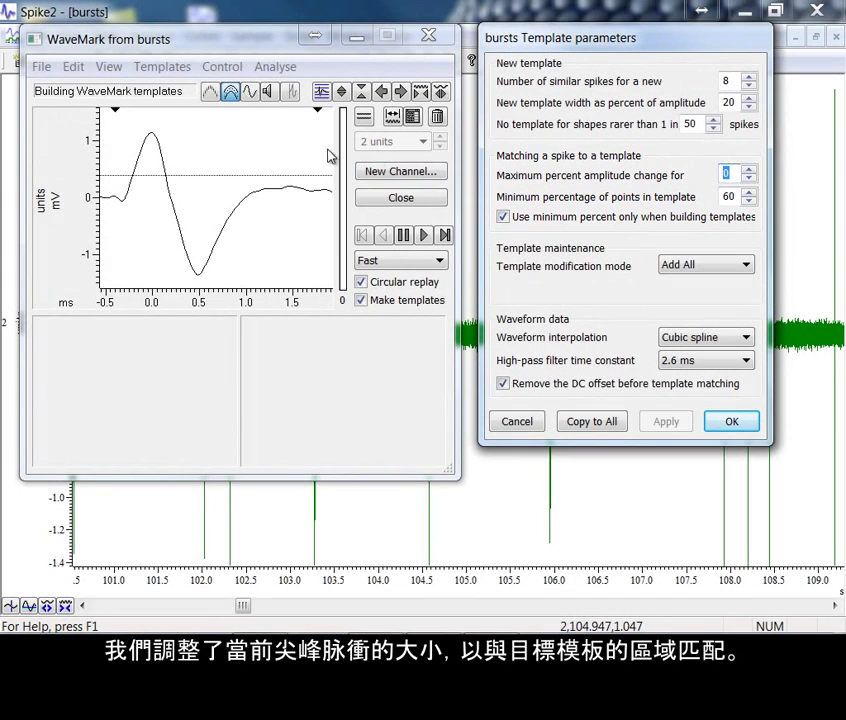
{"action": "left_click", "coordinate": [285, 147]}
{"action": "left_click_drag", "start_coordinate": [265, 183], "coordinate": [250, 346]}
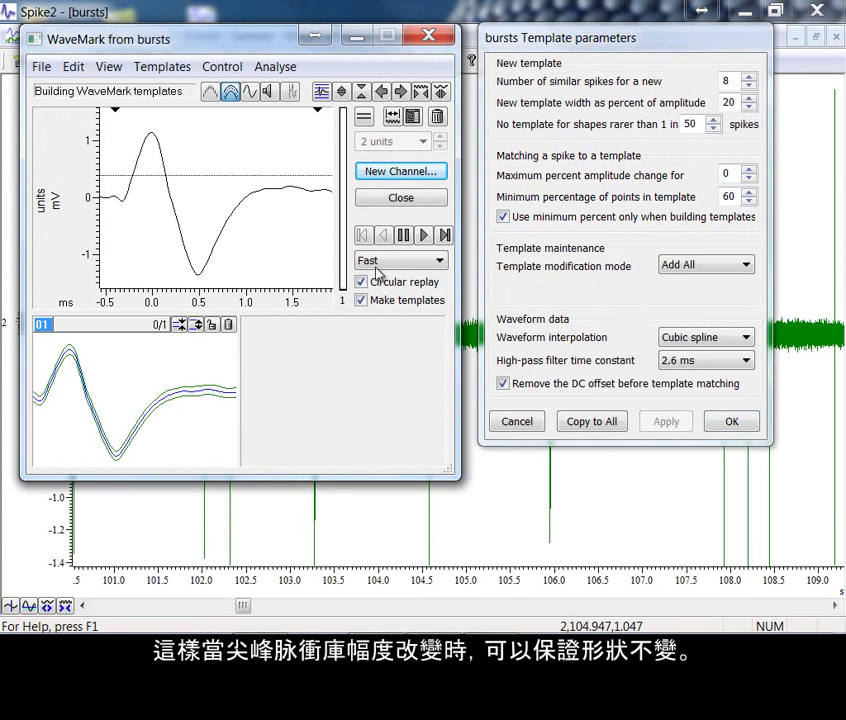
{"action": "left_click", "coordinate": [445, 236]}
{"action": "left_click", "coordinate": [446, 237]}
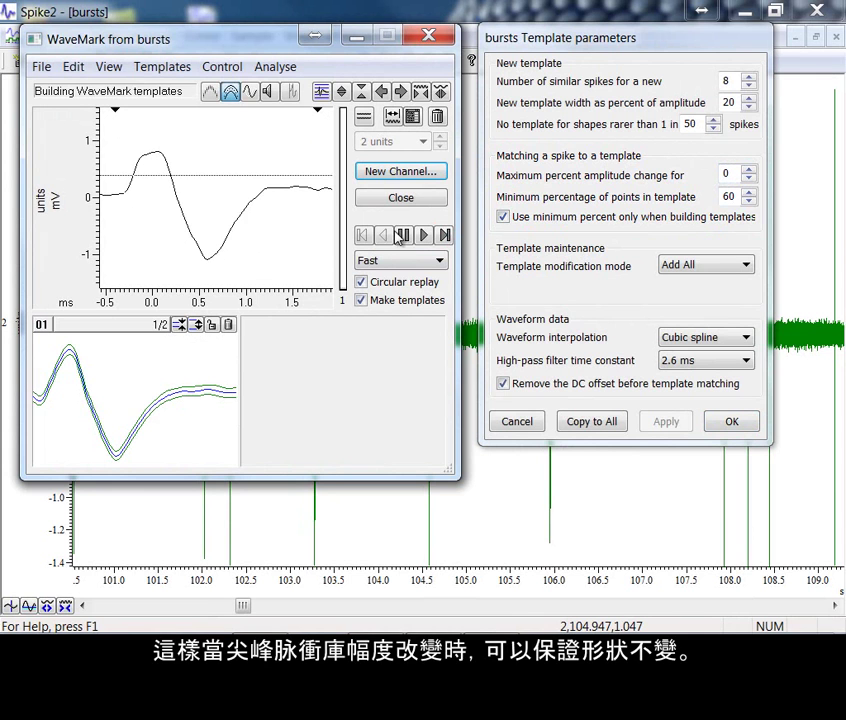
{"action": "left_click", "coordinate": [215, 197]}
{"action": "left_click_drag", "start_coordinate": [217, 197], "coordinate": [354, 399]}
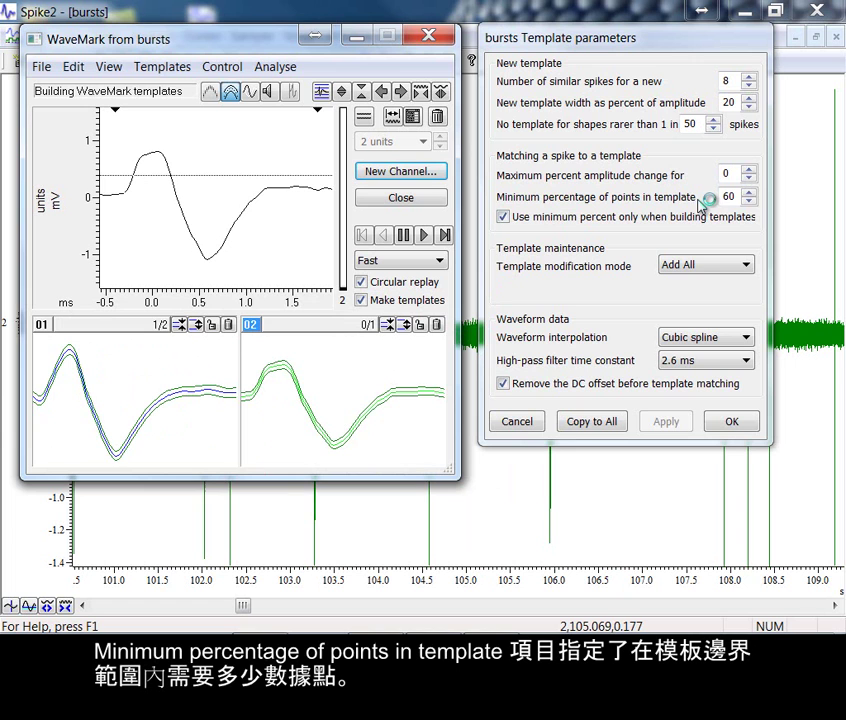
Apply a minimum of 20% points in template, delete all templates, and uncheck Make templates.
{"action": "double_click", "coordinate": [728, 197]}
{"action": "type", "text": "2"}
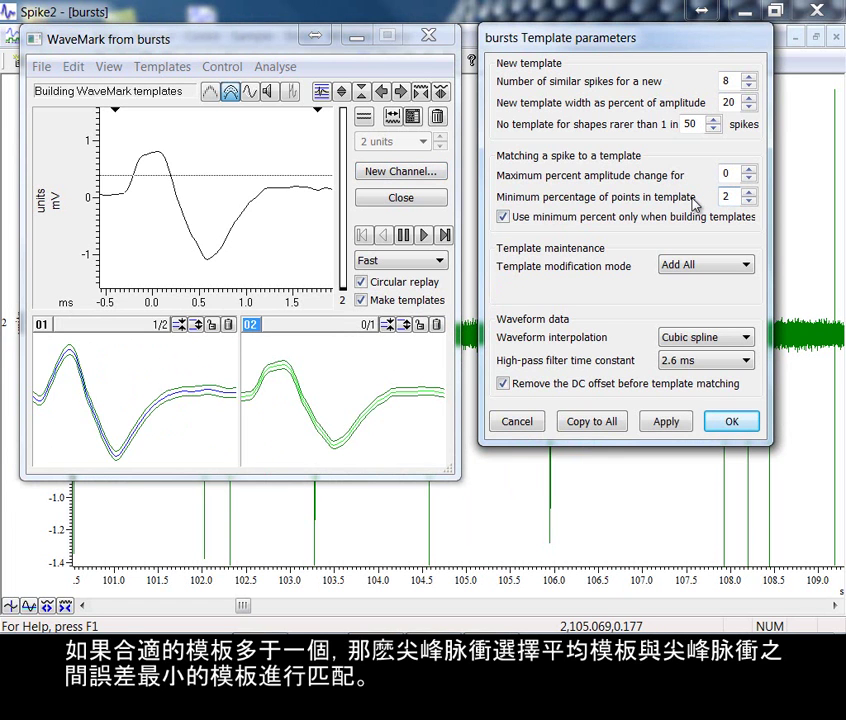
{"action": "left_click", "coordinate": [666, 421]}
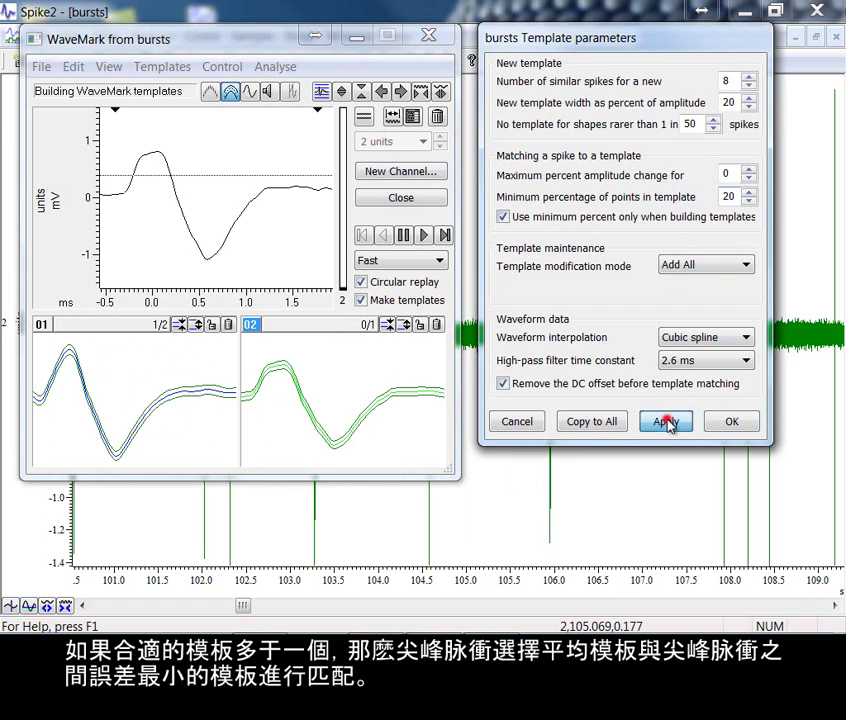
{"action": "left_click", "coordinate": [436, 117]}
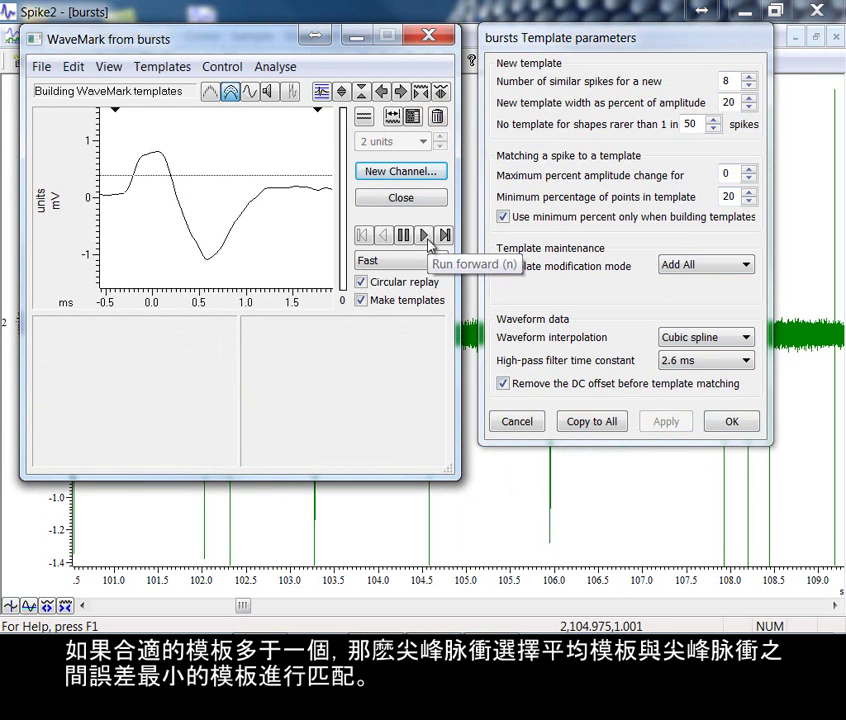
{"action": "left_click", "coordinate": [387, 306]}
Re-enable Make templates and briefly replay the spikes forward before stopping.
{"action": "left_click", "coordinate": [387, 307]}
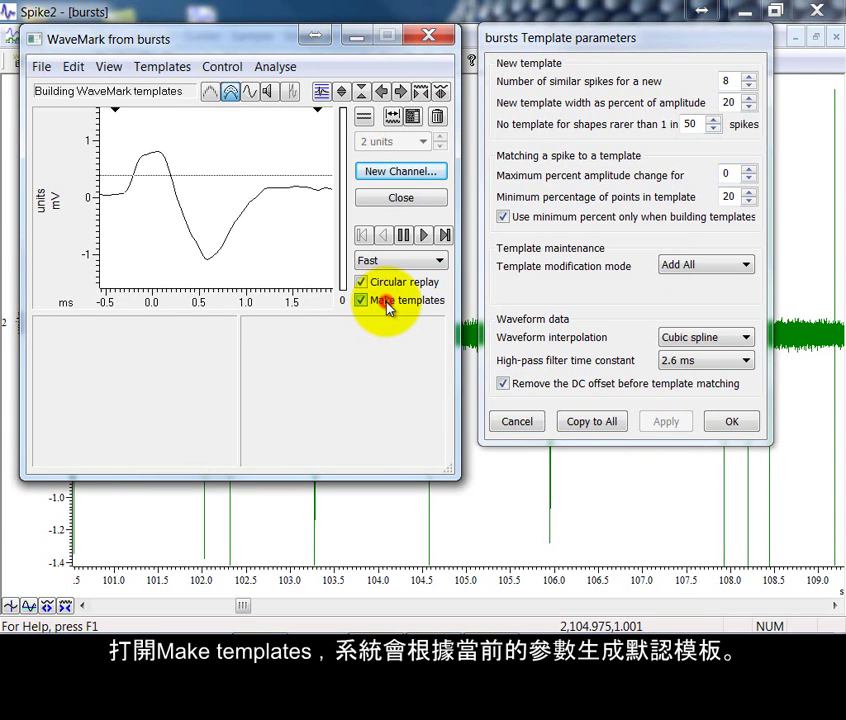
{"action": "left_click", "coordinate": [423, 236]}
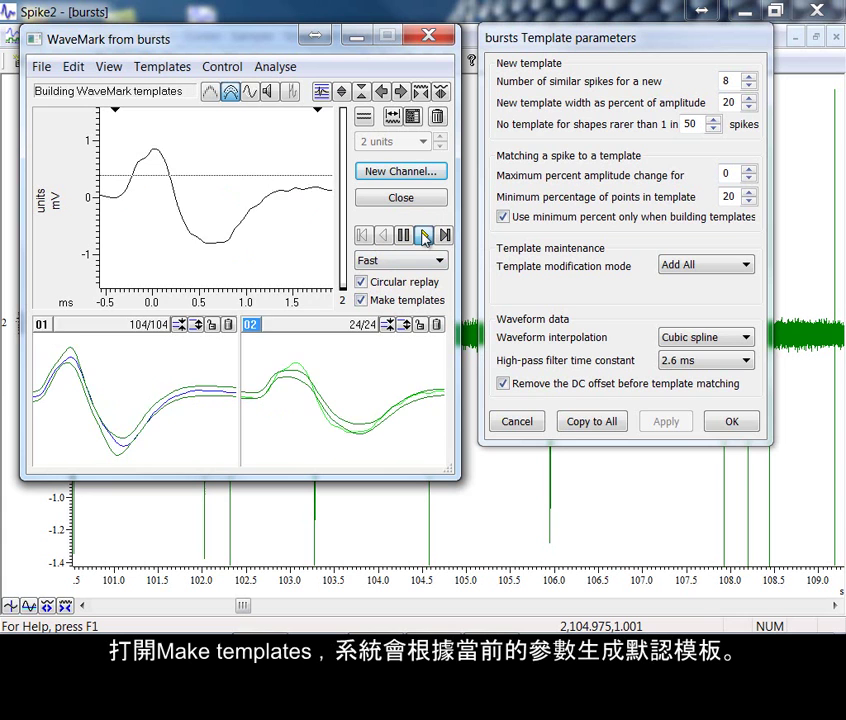
{"action": "left_click", "coordinate": [361, 283]}
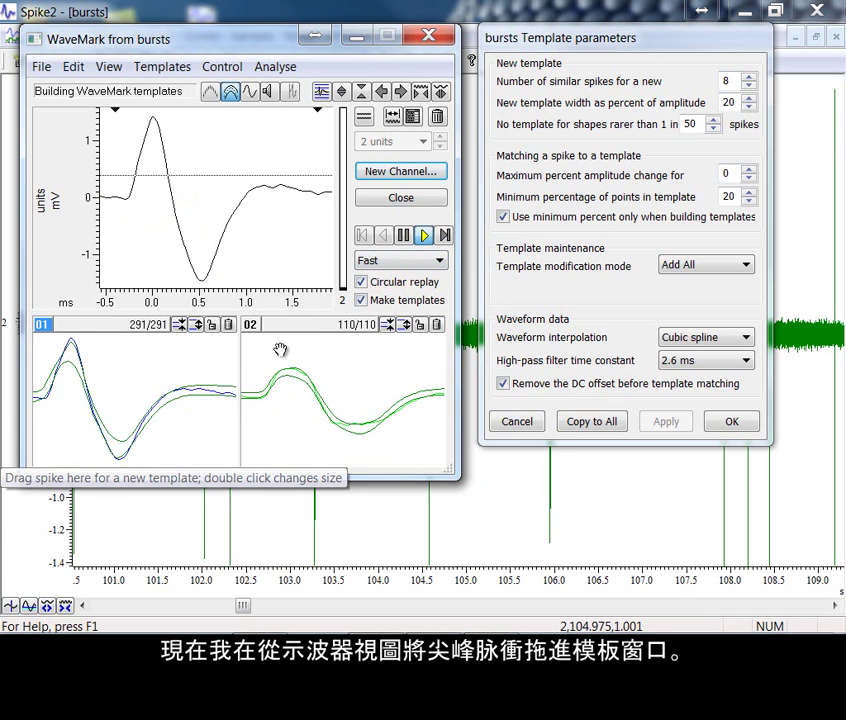
{"action": "left_click", "coordinate": [405, 236]}
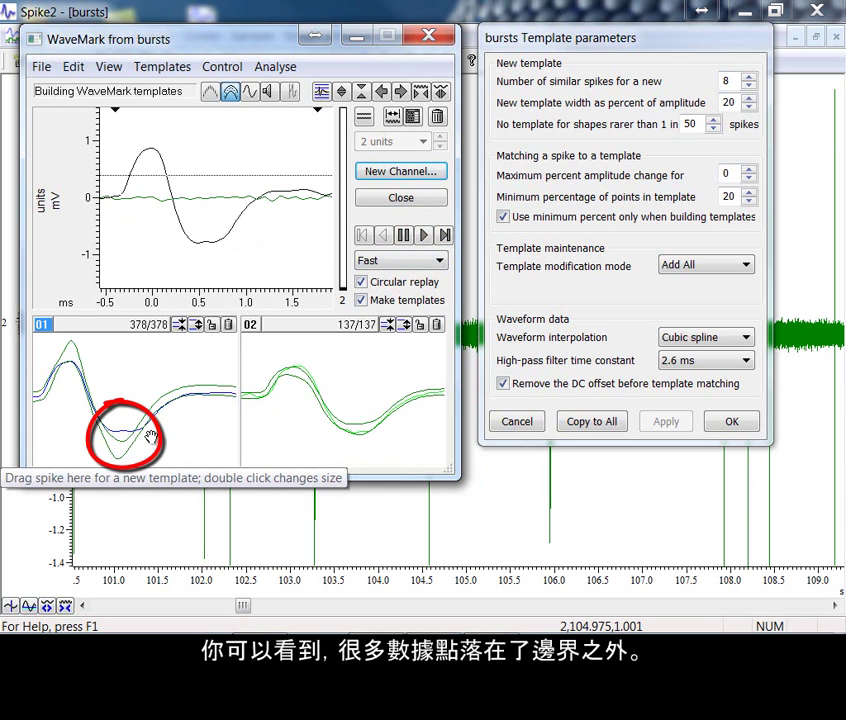
Apply a minimum percentage of points in template of 60.
{"action": "double_click", "coordinate": [738, 198]}
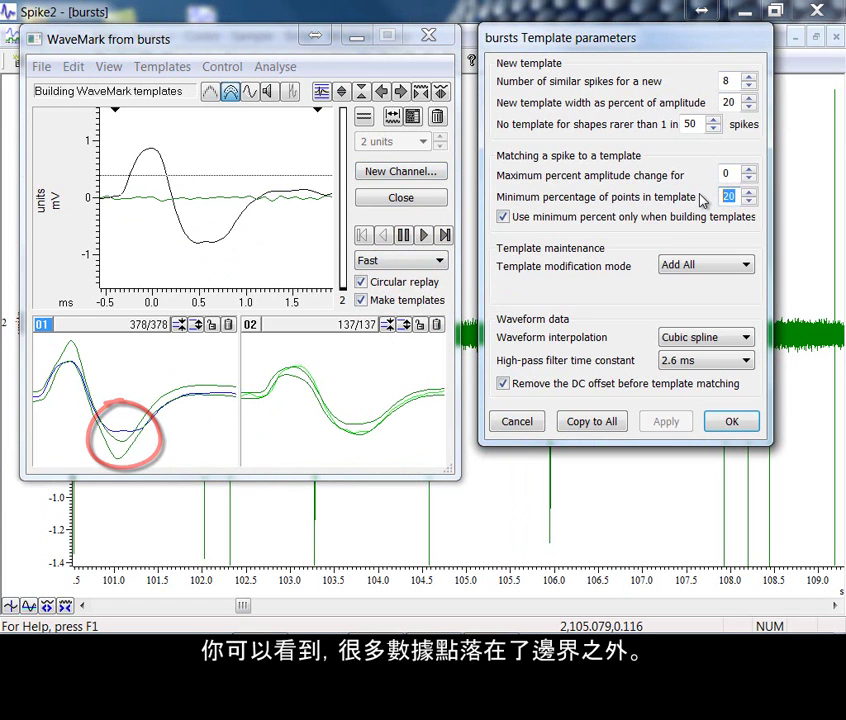
{"action": "type", "text": "6"}
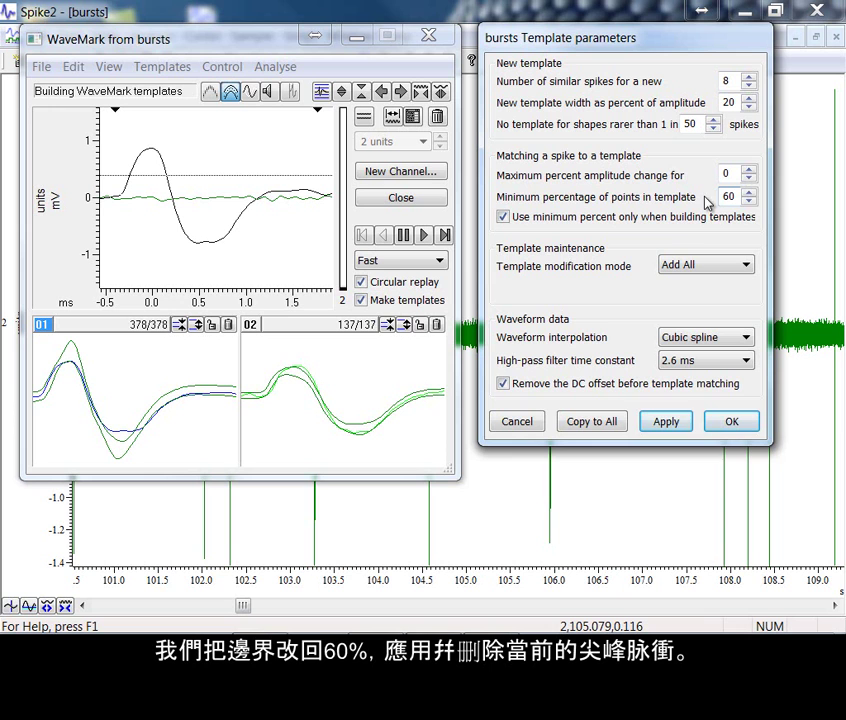
{"action": "left_click", "coordinate": [664, 422]}
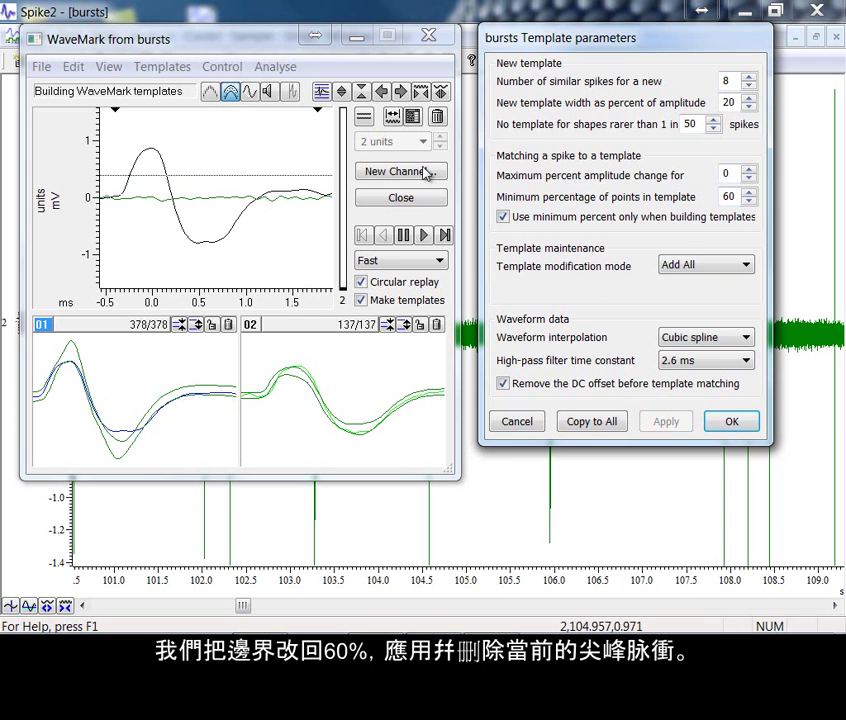
Clear all templates and replay to rebuild them: 01 with 320 spikes, 02 with 119.
{"action": "left_click", "coordinate": [436, 117]}
{"action": "left_click", "coordinate": [427, 235]}
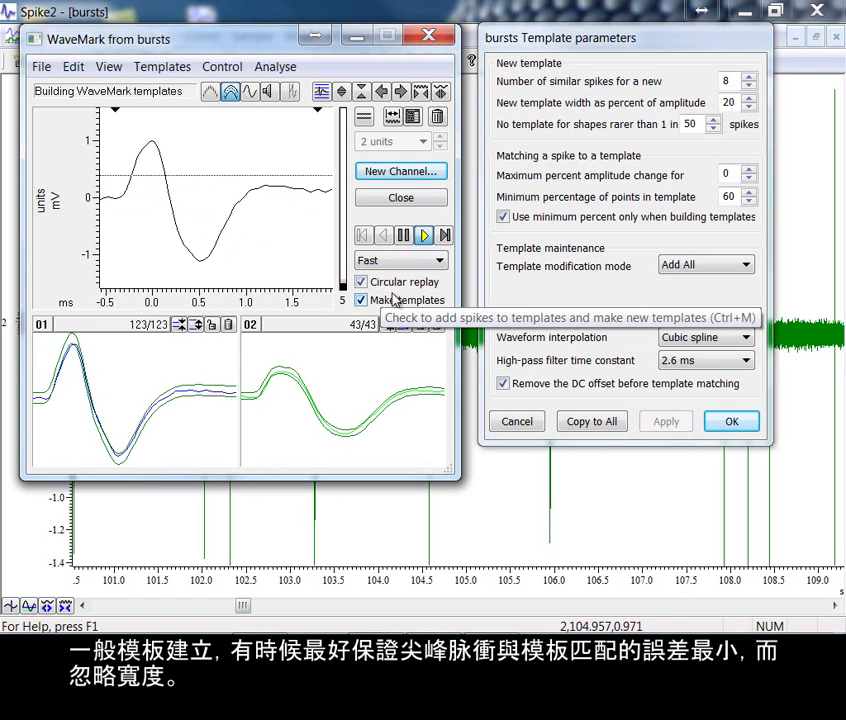
{"action": "left_click", "coordinate": [503, 217]}
{"action": "left_click", "coordinate": [503, 217]}
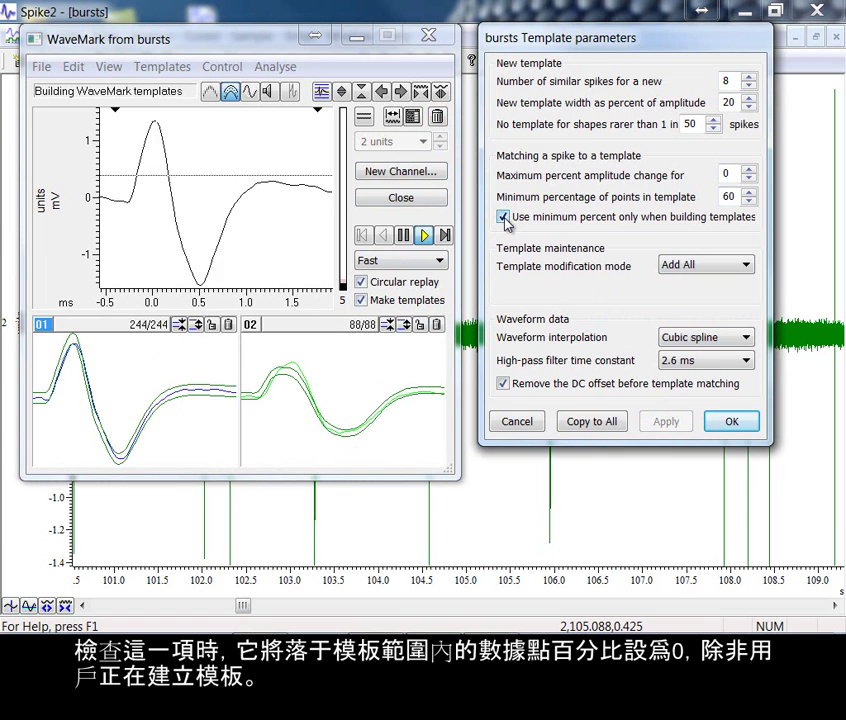
{"action": "left_click", "coordinate": [404, 236]}
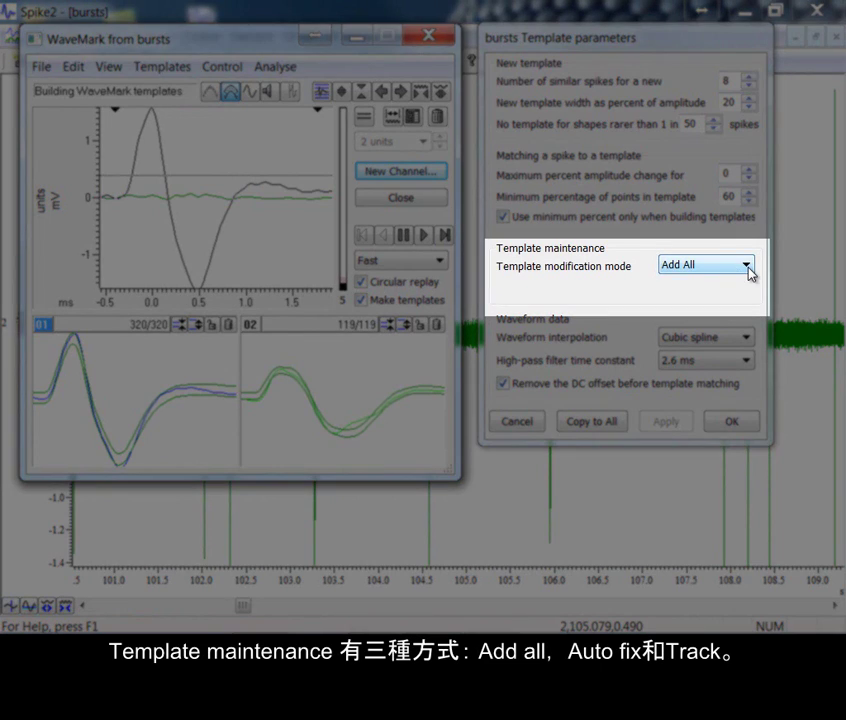
{"action": "left_click", "coordinate": [746, 266]}
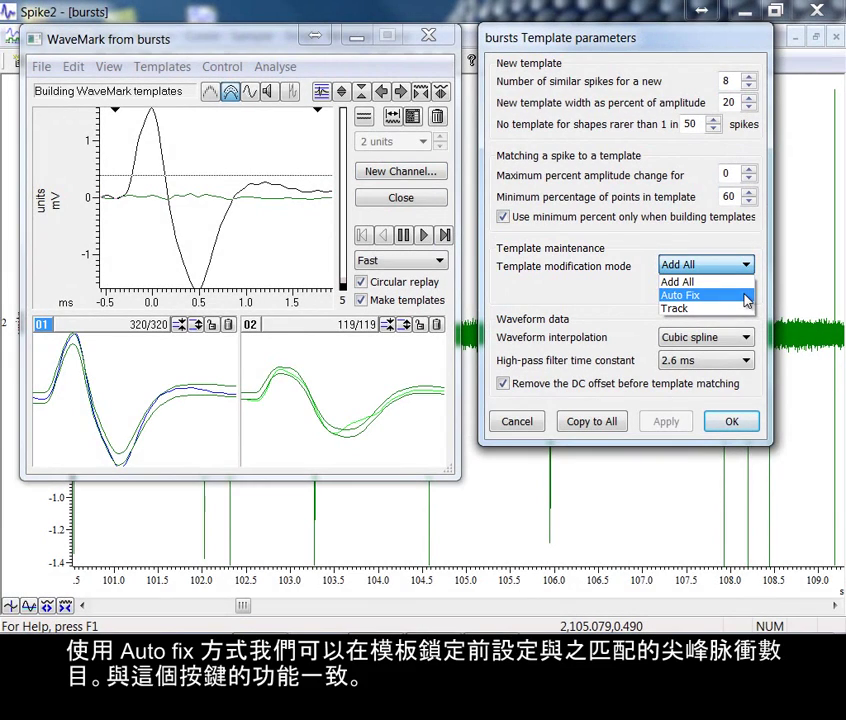
{"action": "left_click", "coordinate": [746, 295]}
{"action": "left_click", "coordinate": [745, 293]}
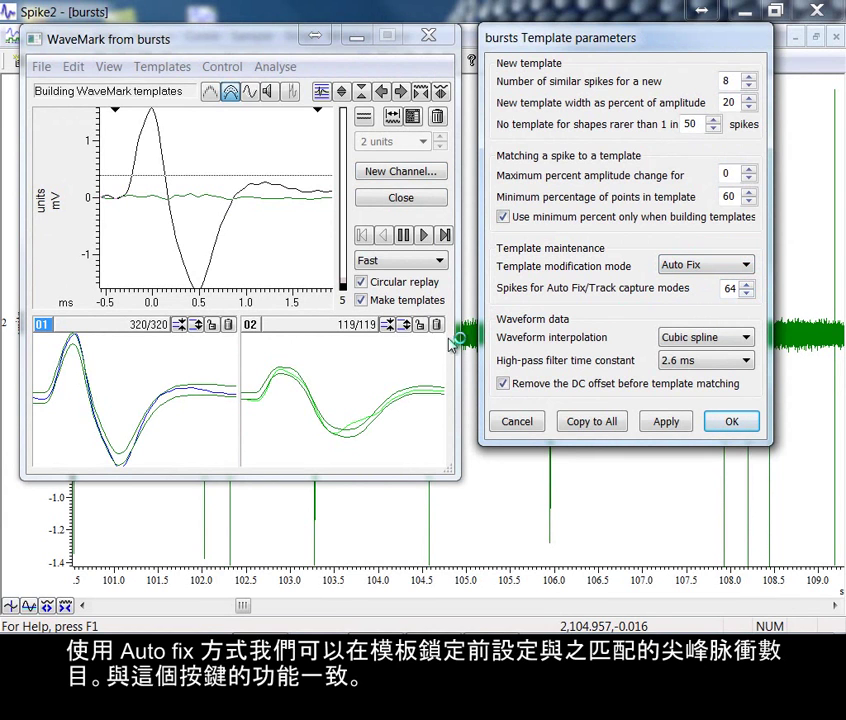
{"action": "left_click", "coordinate": [420, 327]}
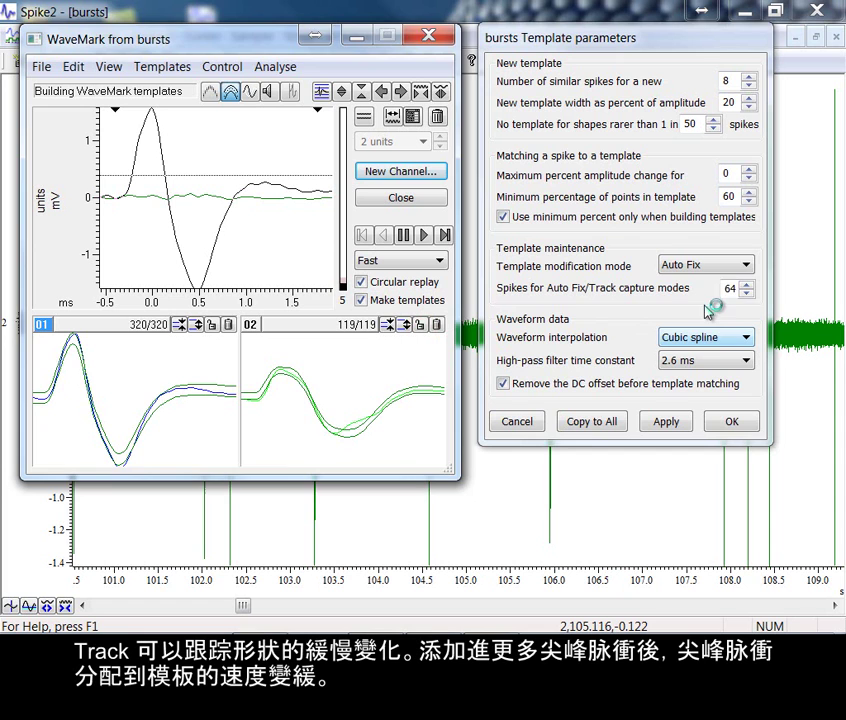
{"action": "left_click", "coordinate": [713, 265]}
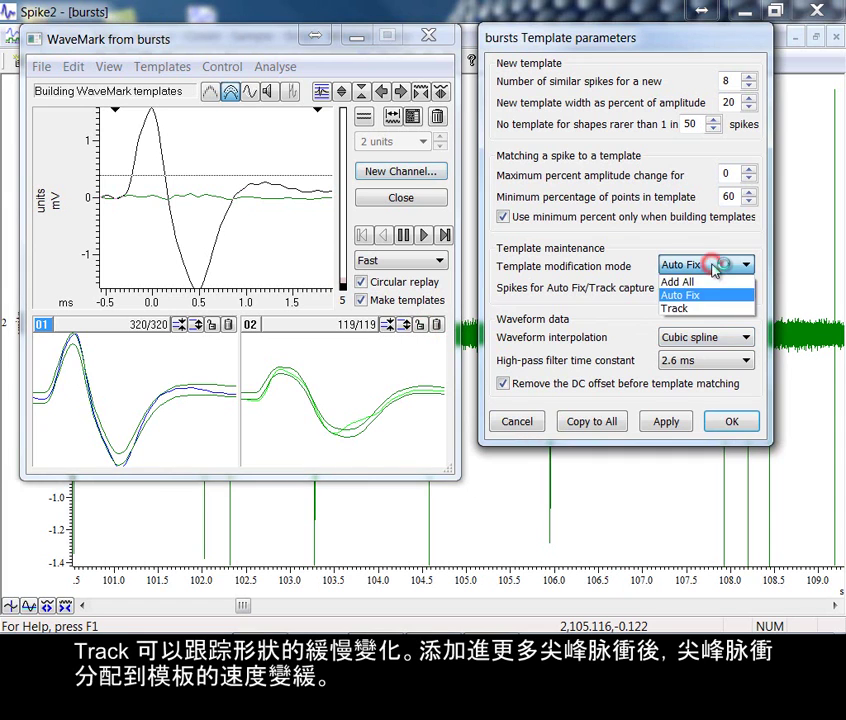
{"action": "left_click", "coordinate": [702, 309]}
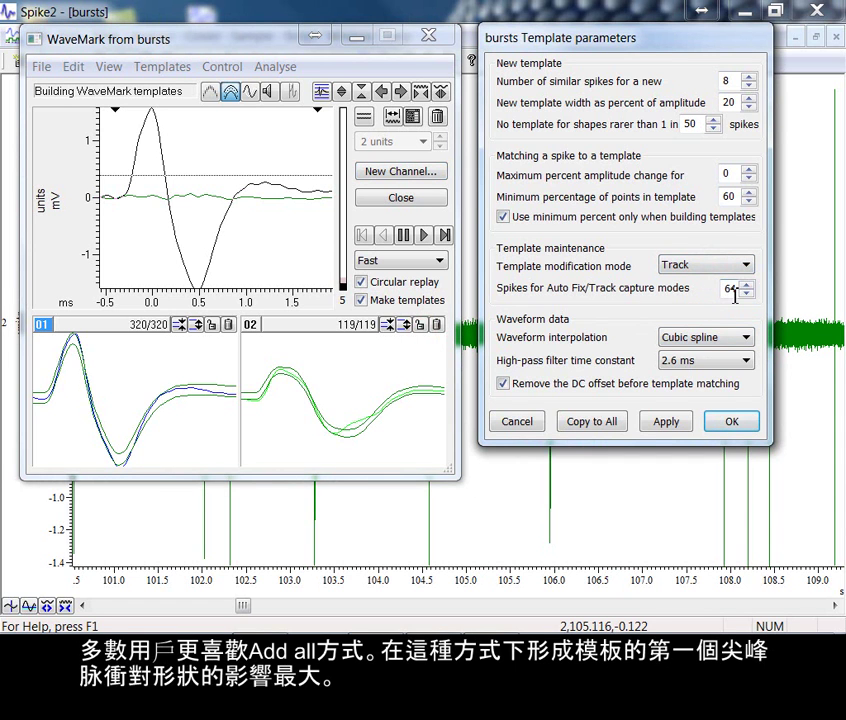
{"action": "left_click", "coordinate": [693, 266]}
{"action": "left_click", "coordinate": [690, 286]}
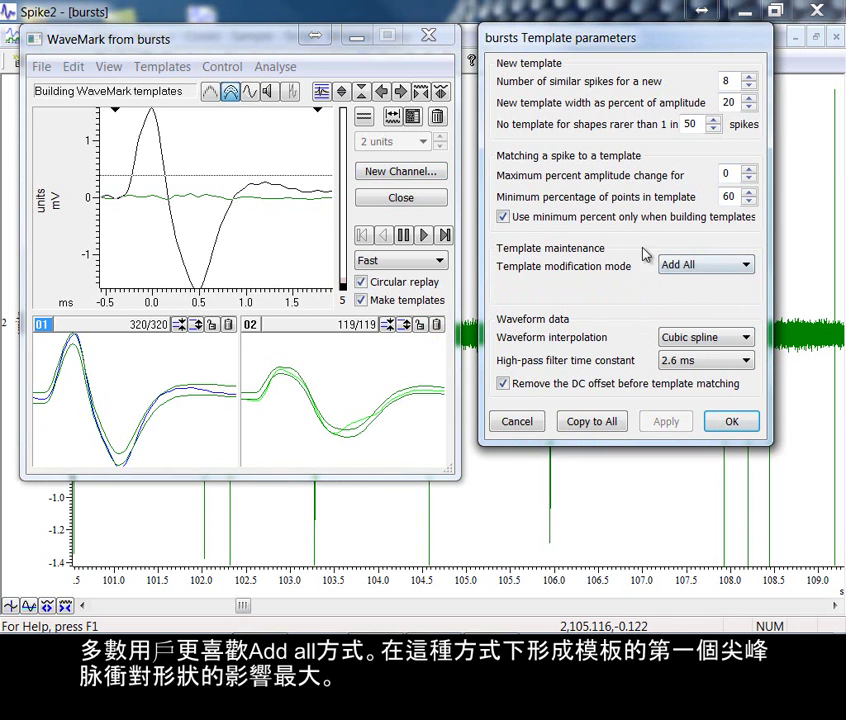
Clear all templates, replay briefly, pause, and enlarge template 01 to fill the area.
{"action": "left_click", "coordinate": [438, 117]}
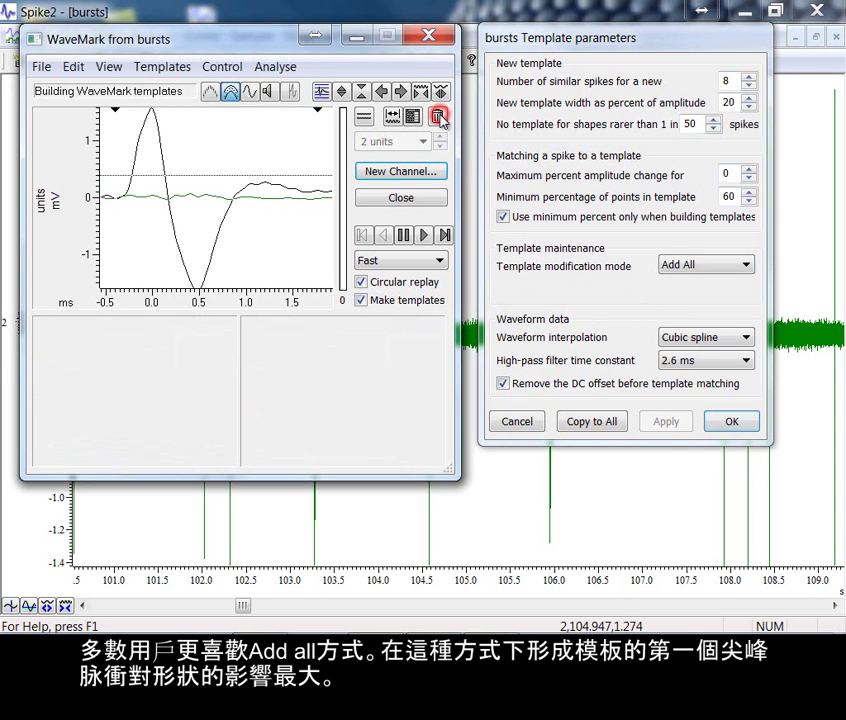
{"action": "left_click", "coordinate": [425, 237]}
{"action": "left_click", "coordinate": [404, 236]}
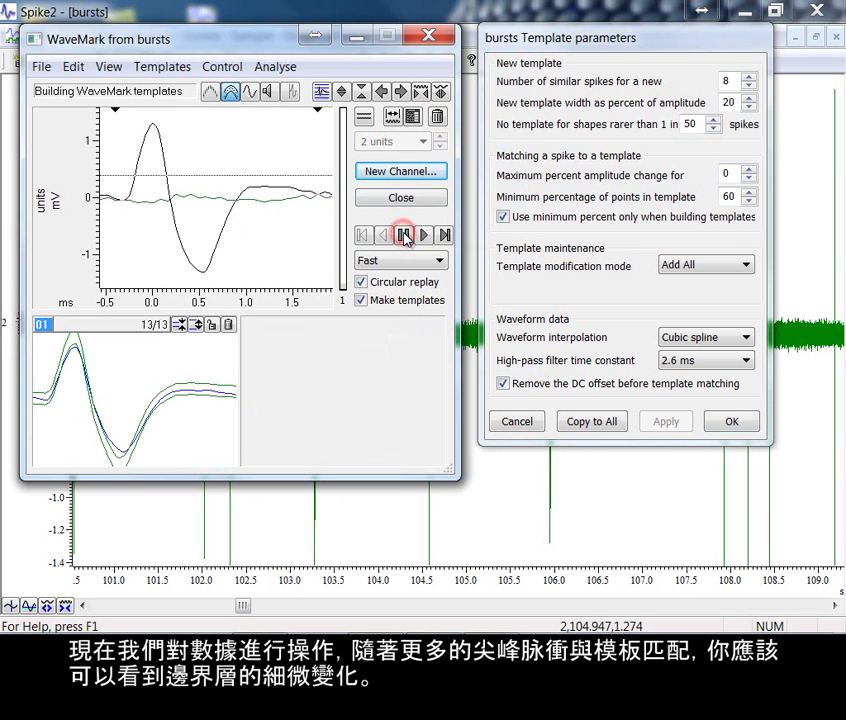
{"action": "double_click", "coordinate": [211, 355]}
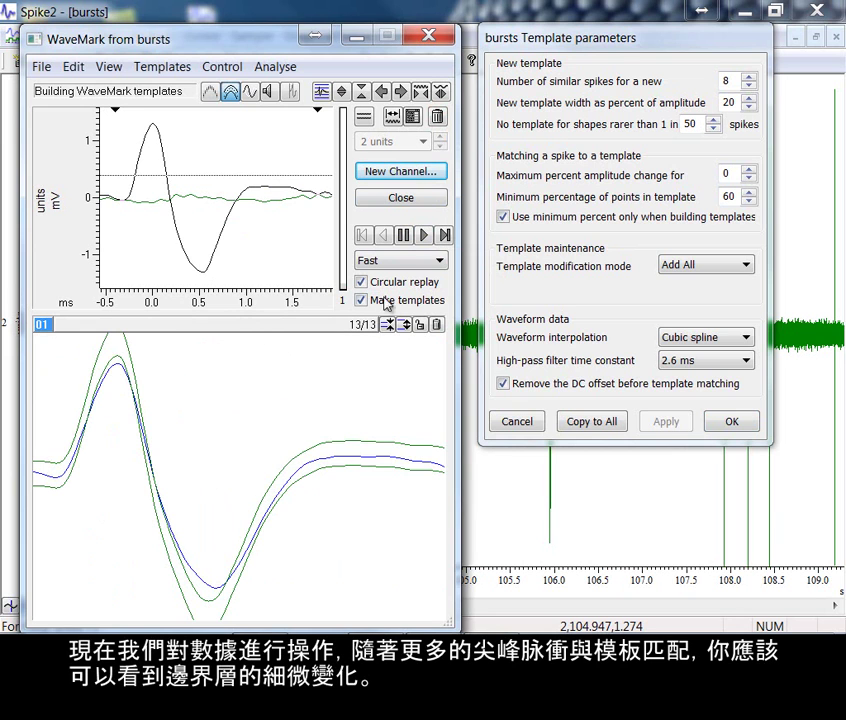
Step forward through twelve spikes one at a time to watch template 01 grow.
{"action": "left_click", "coordinate": [445, 236]}
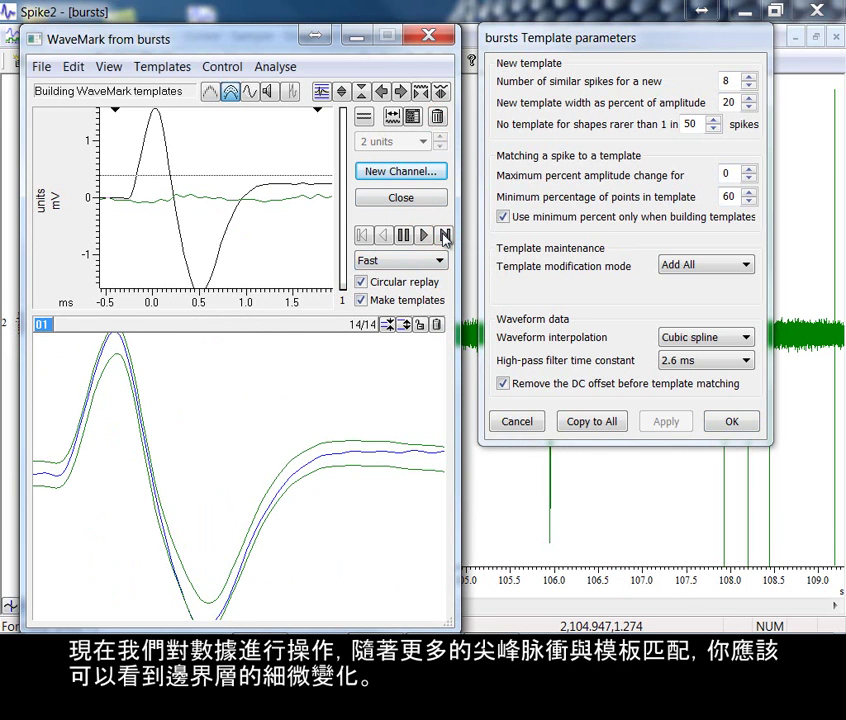
{"action": "left_click", "coordinate": [445, 236]}
{"action": "left_click", "coordinate": [445, 236]}
{"action": "left_click", "coordinate": [445, 236]}
{"action": "left_click", "coordinate": [445, 236]}
{"action": "left_click", "coordinate": [445, 236]}
{"action": "left_click", "coordinate": [445, 236]}
{"action": "left_click", "coordinate": [445, 236]}
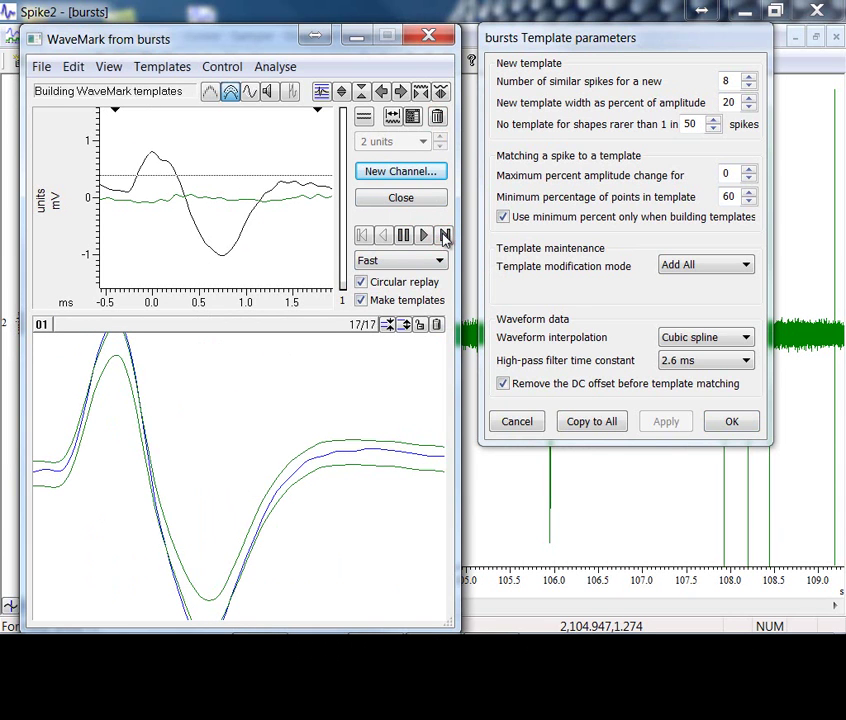
{"action": "left_click", "coordinate": [445, 236]}
{"action": "left_click", "coordinate": [445, 236]}
{"action": "left_click", "coordinate": [445, 236]}
{"action": "left_click", "coordinate": [445, 236]}
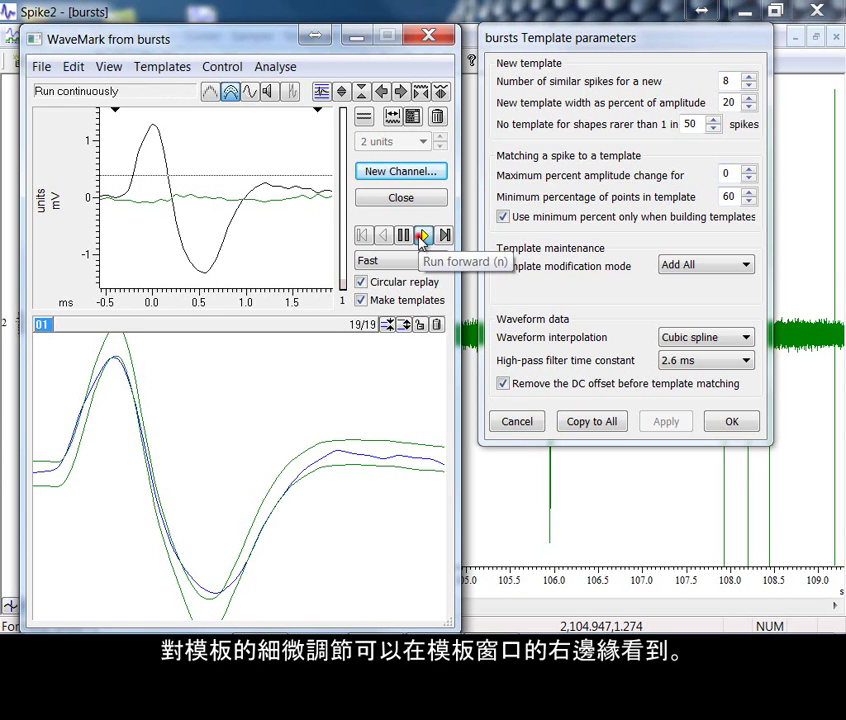
Replay continuously, delete template 01, and clear all templates to rebuild under Add All.
{"action": "left_click", "coordinate": [424, 236]}
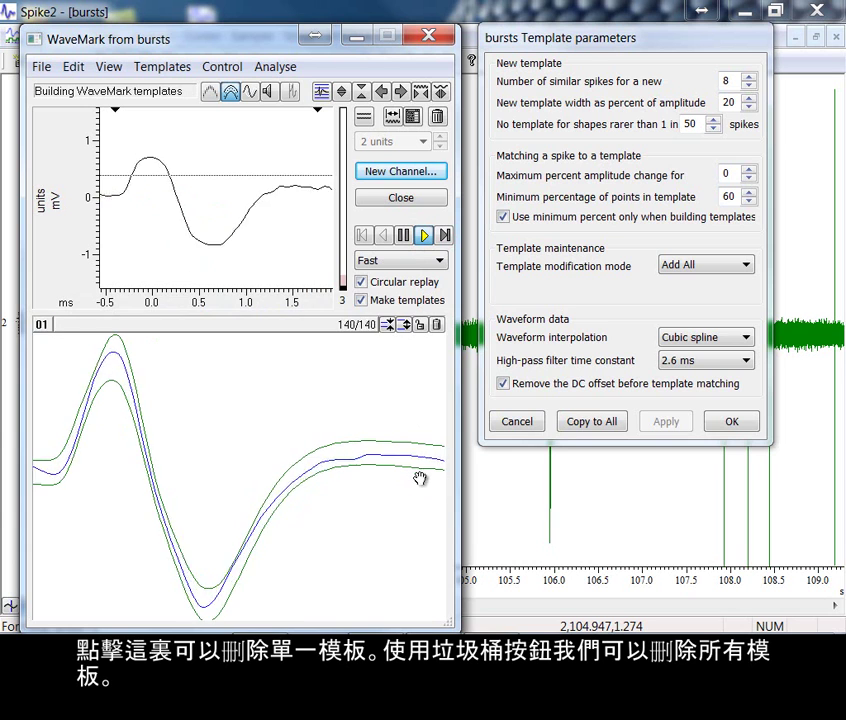
{"action": "left_click", "coordinate": [436, 324]}
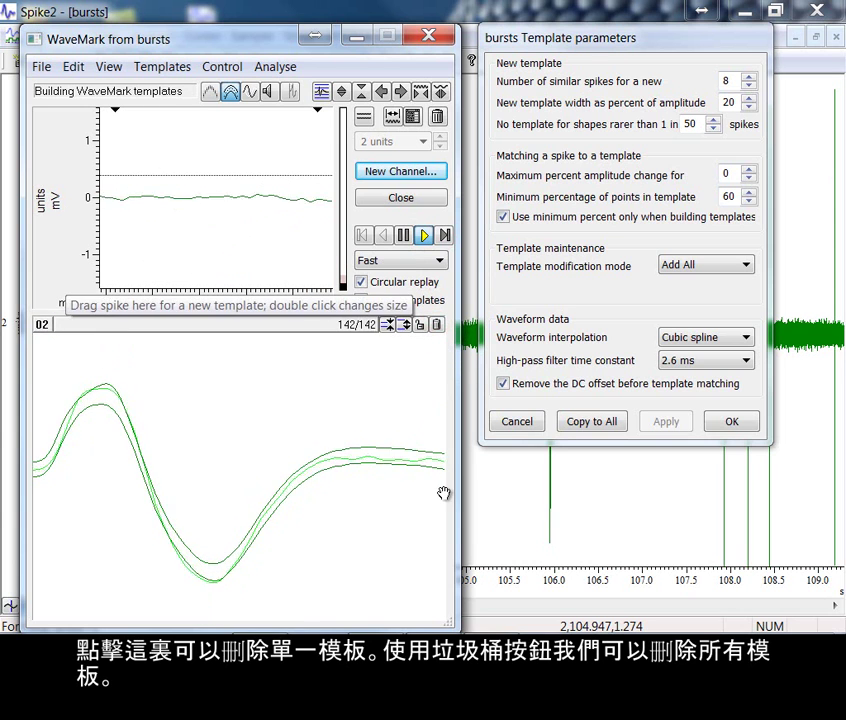
{"action": "left_click", "coordinate": [437, 117]}
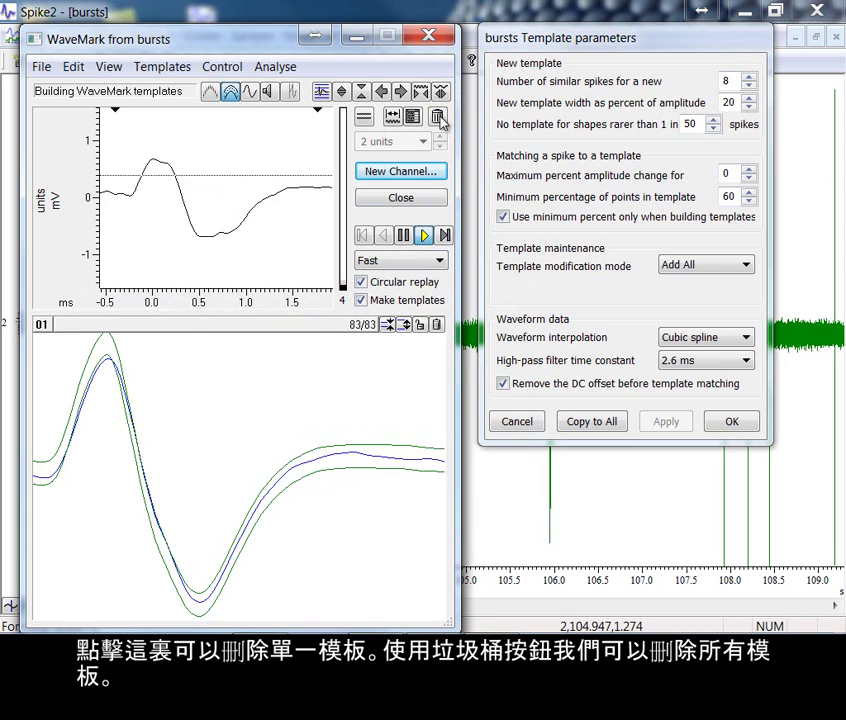
Apply Track modification mode with 10 capture spikes, rebuild template 01, then restore Add All.
{"action": "left_click", "coordinate": [690, 265]}
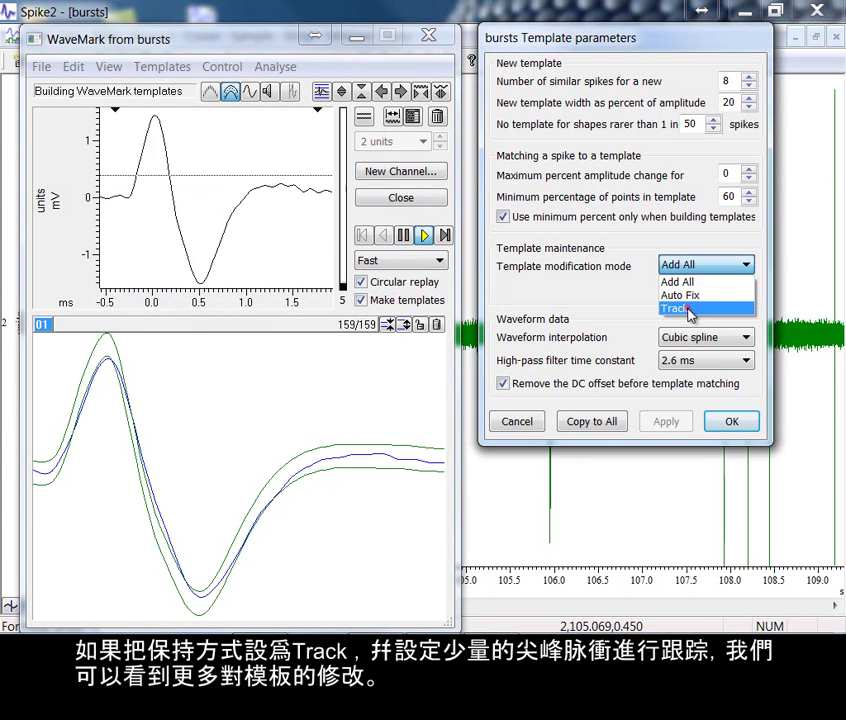
{"action": "left_click", "coordinate": [690, 309]}
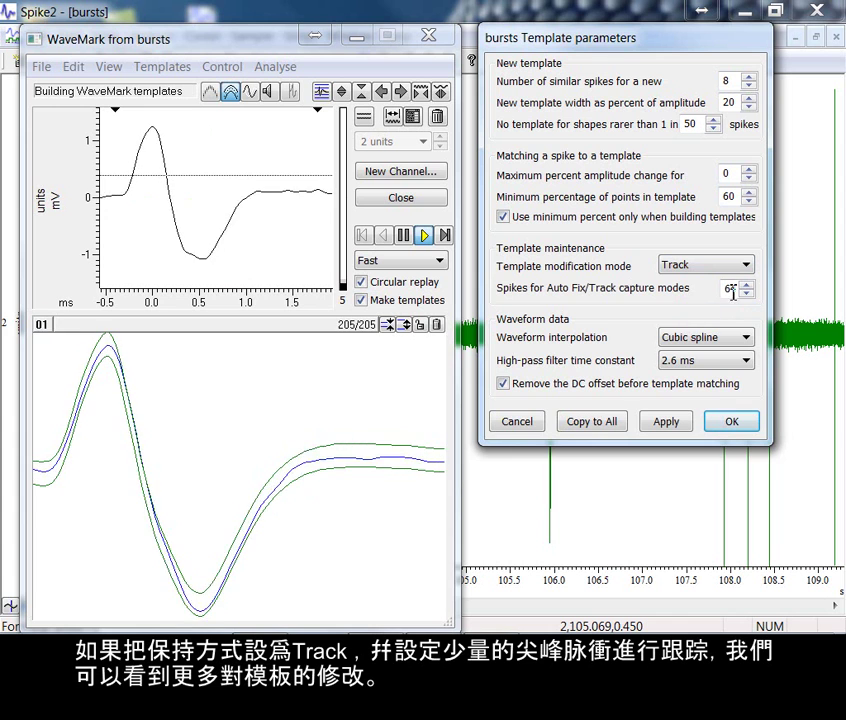
{"action": "double_click", "coordinate": [727, 288]}
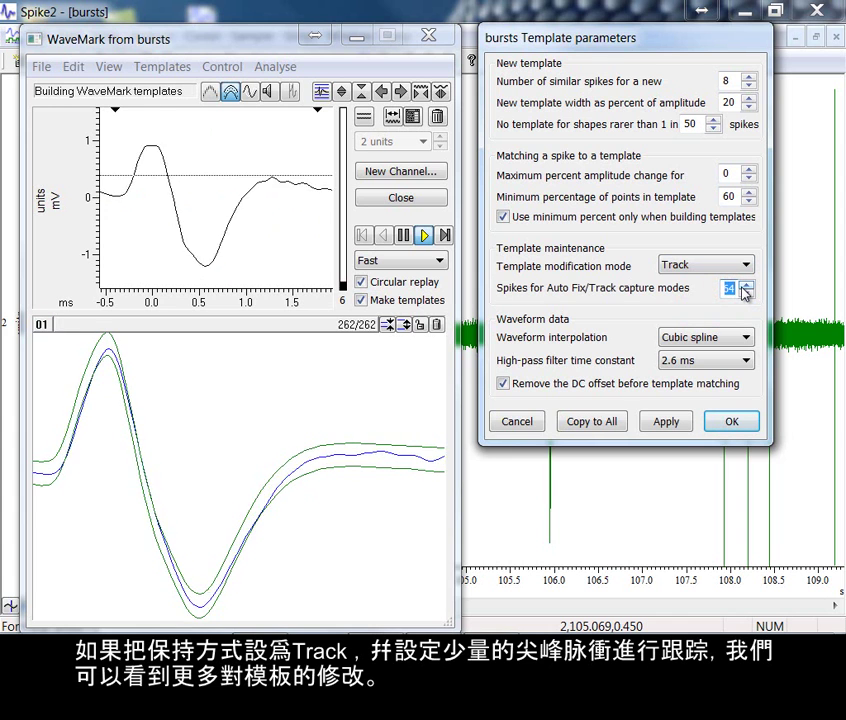
{"action": "type", "text": "10"}
{"action": "left_click", "coordinate": [668, 421]}
{"action": "left_click", "coordinate": [438, 324]}
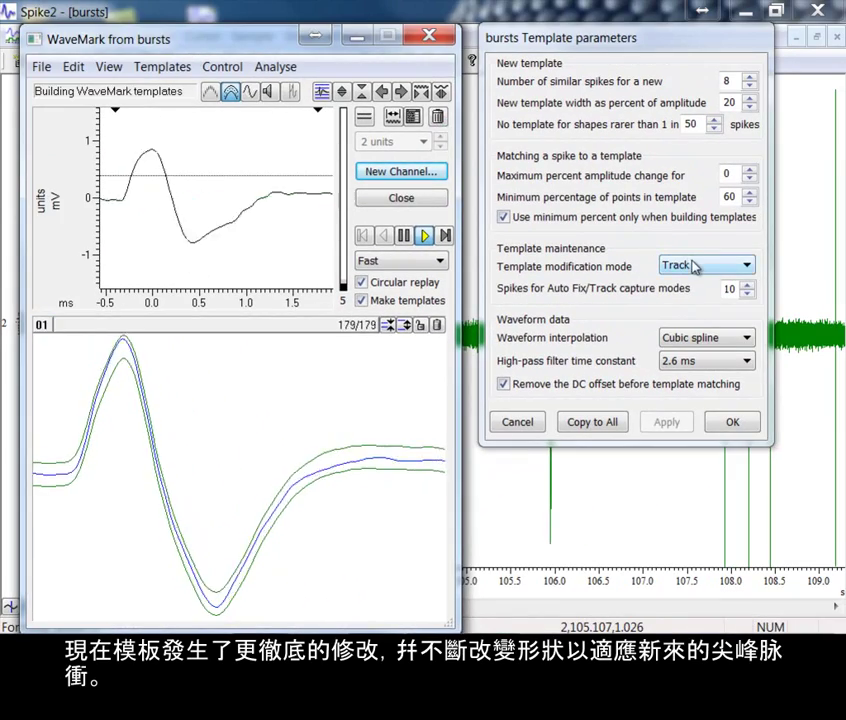
{"action": "left_click", "coordinate": [695, 267]}
{"action": "left_click", "coordinate": [676, 280]}
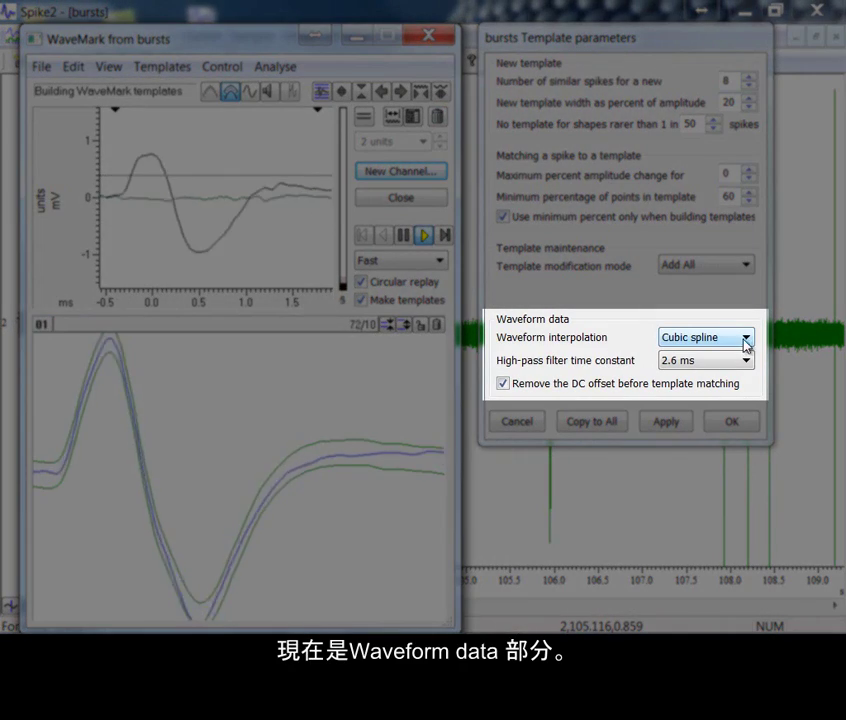
{"action": "left_click", "coordinate": [746, 340]}
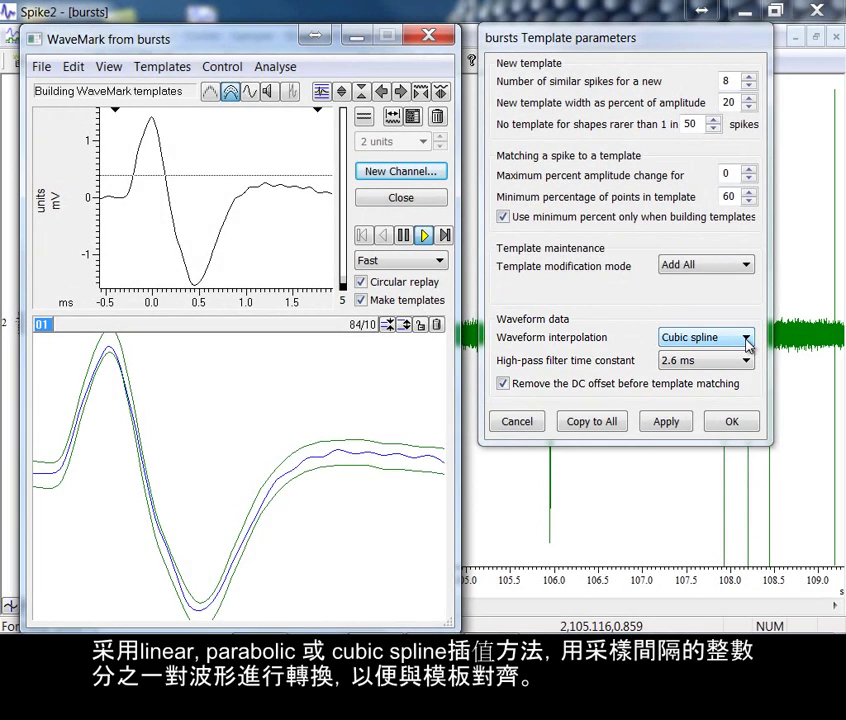
{"action": "left_click", "coordinate": [746, 341]}
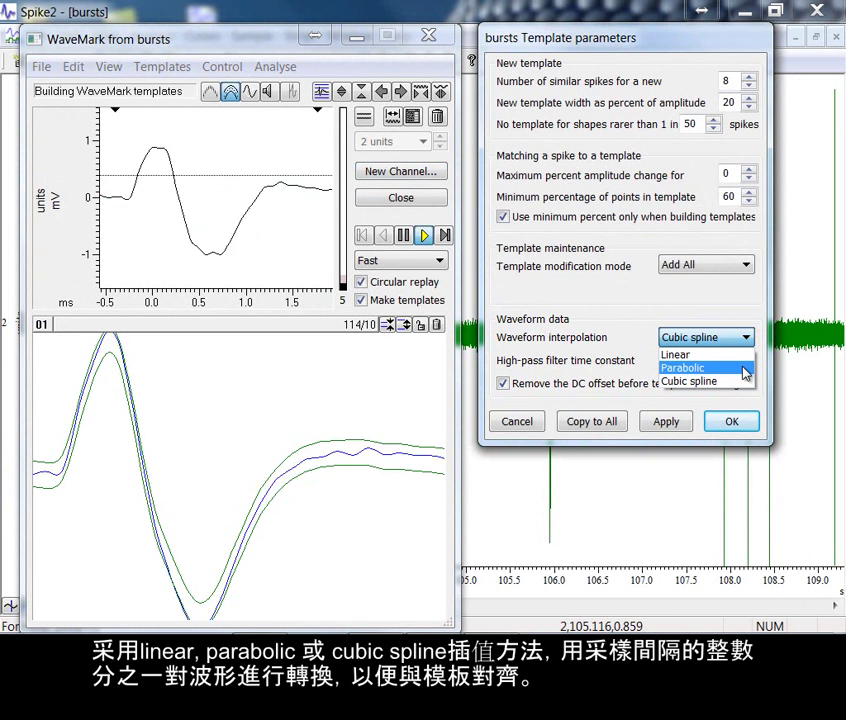
{"action": "left_click", "coordinate": [743, 381]}
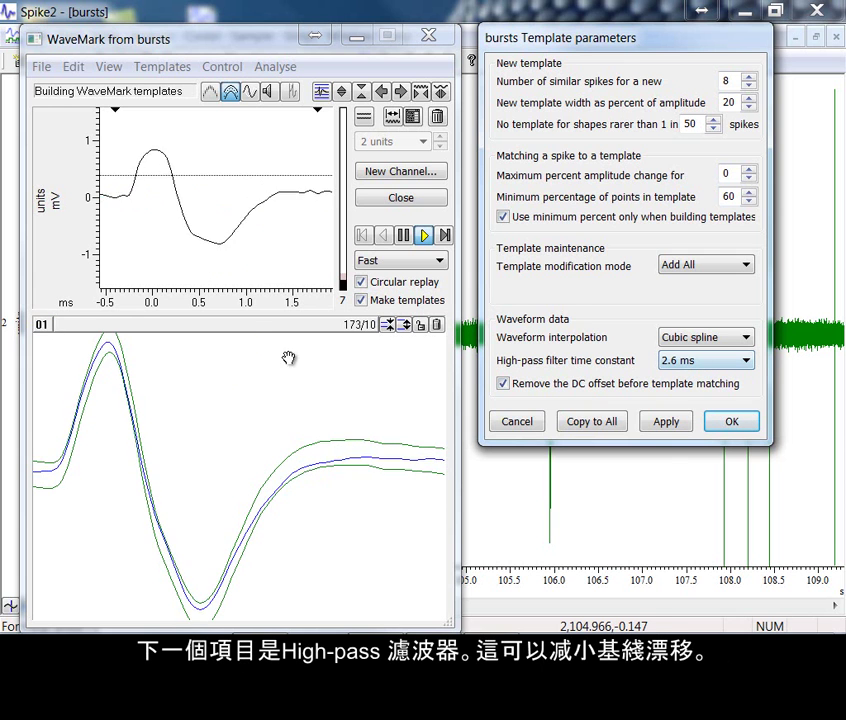
Adjust the spike marker, keep Remove DC offset checked with 2.6 ms high-pass, and confirm parameters.
{"action": "left_click_drag", "start_coordinate": [125, 299], "coordinate": [107, 300]}
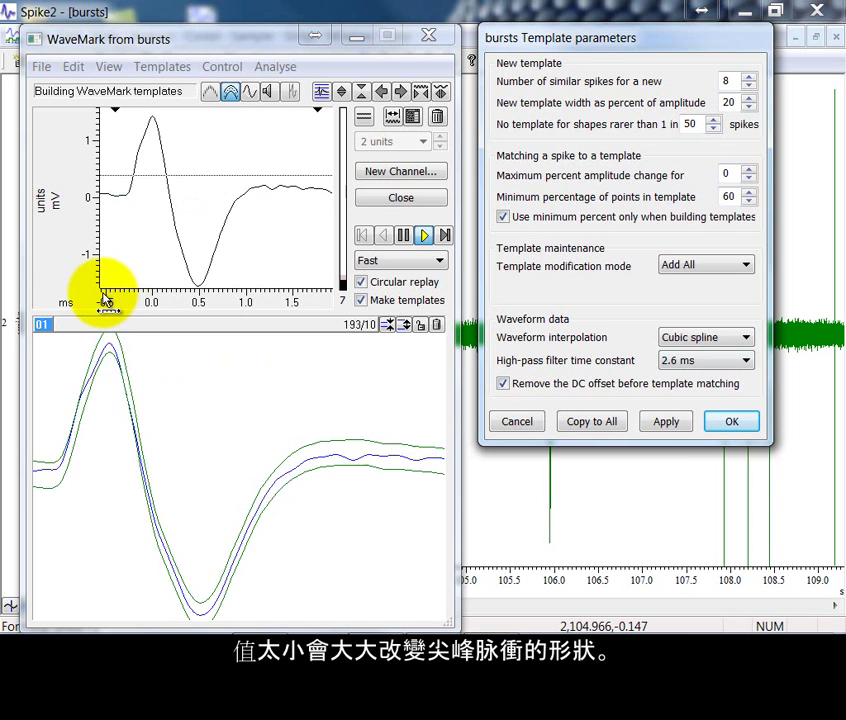
{"action": "left_click_drag", "start_coordinate": [105, 300], "coordinate": [327, 304]}
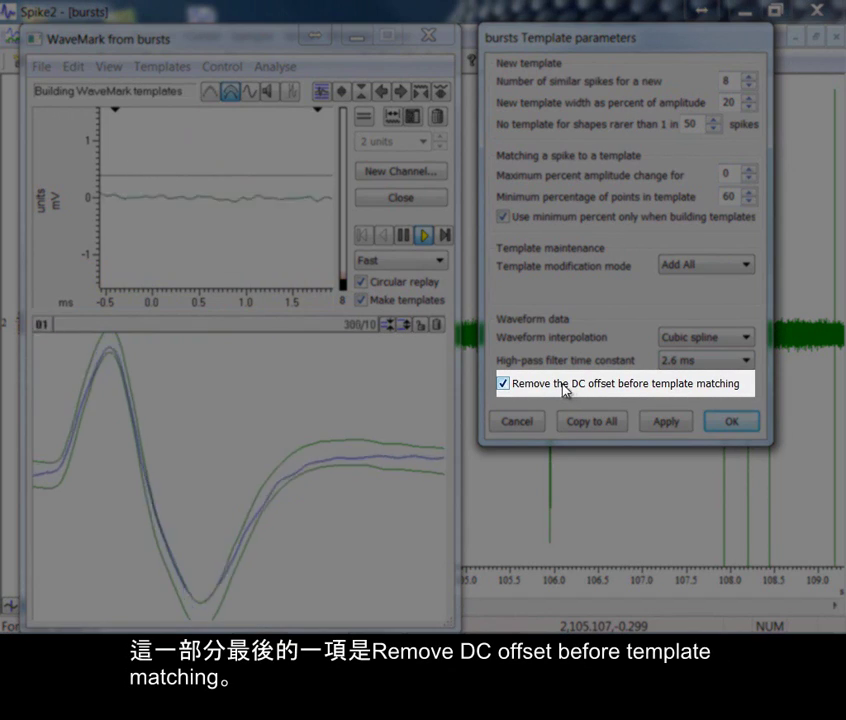
{"action": "left_click", "coordinate": [527, 386]}
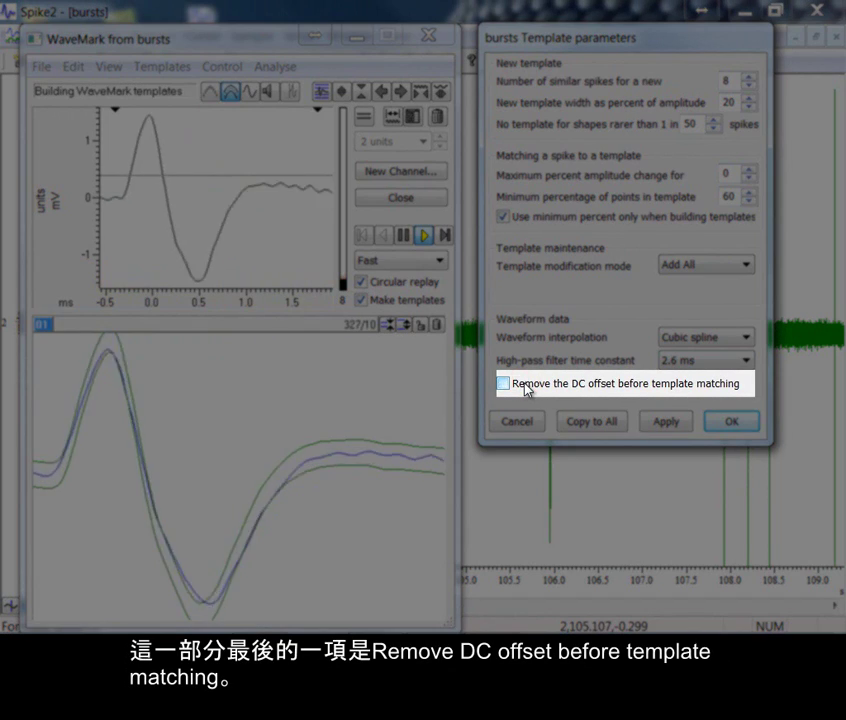
{"action": "left_click", "coordinate": [526, 385]}
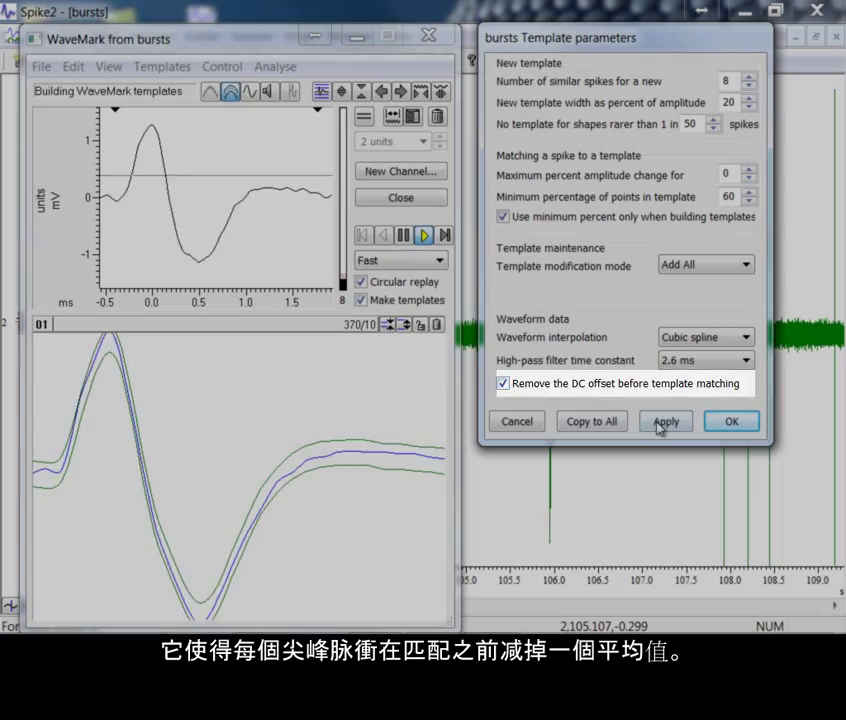
{"action": "left_click", "coordinate": [660, 422]}
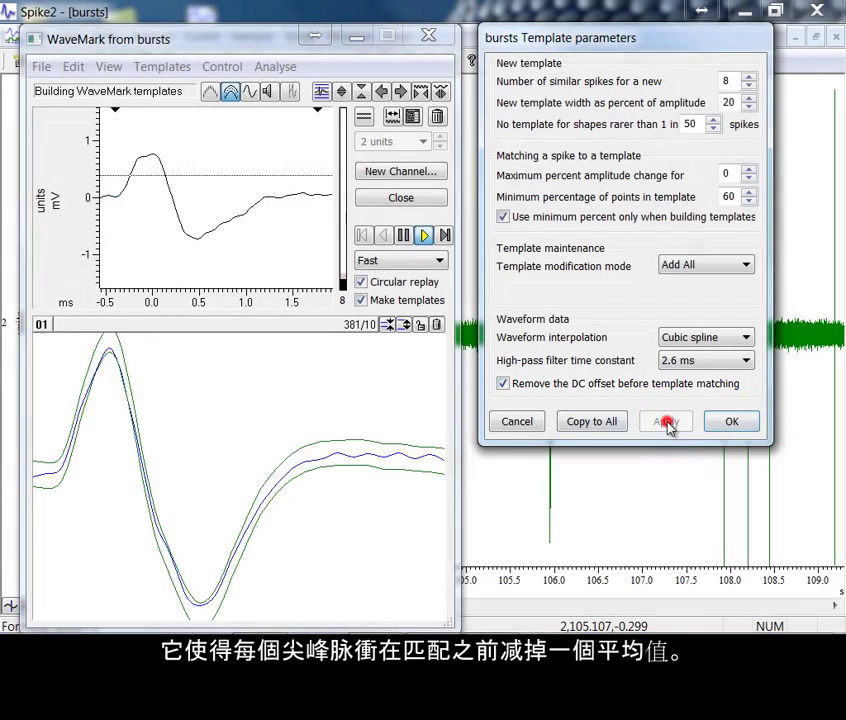
{"action": "left_click", "coordinate": [732, 420]}
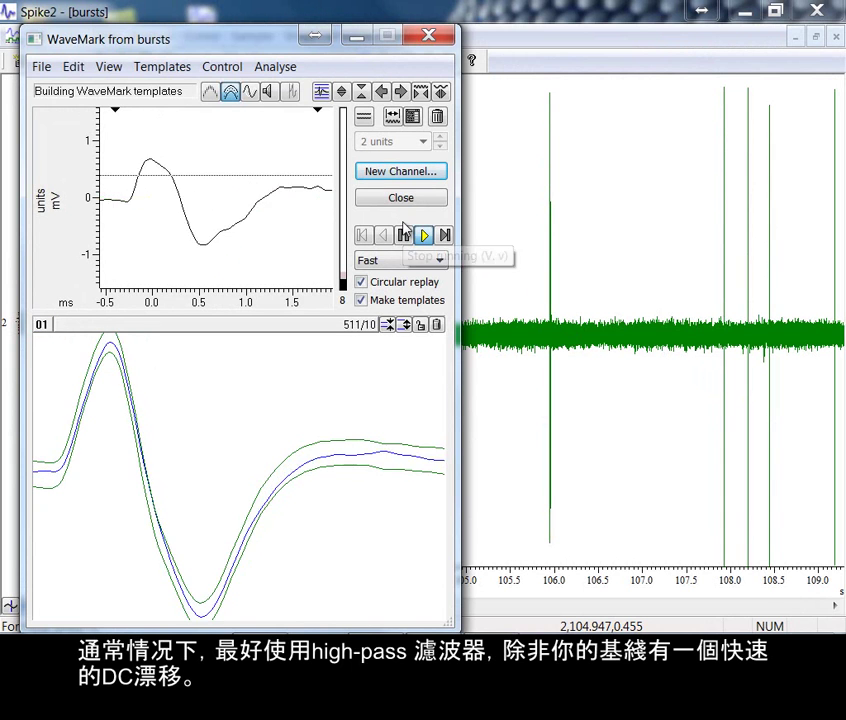
Pause replay, close WaveMark, and zoom the time axis to the four-spike burst near 100.54 s.
{"action": "left_click", "coordinate": [404, 236]}
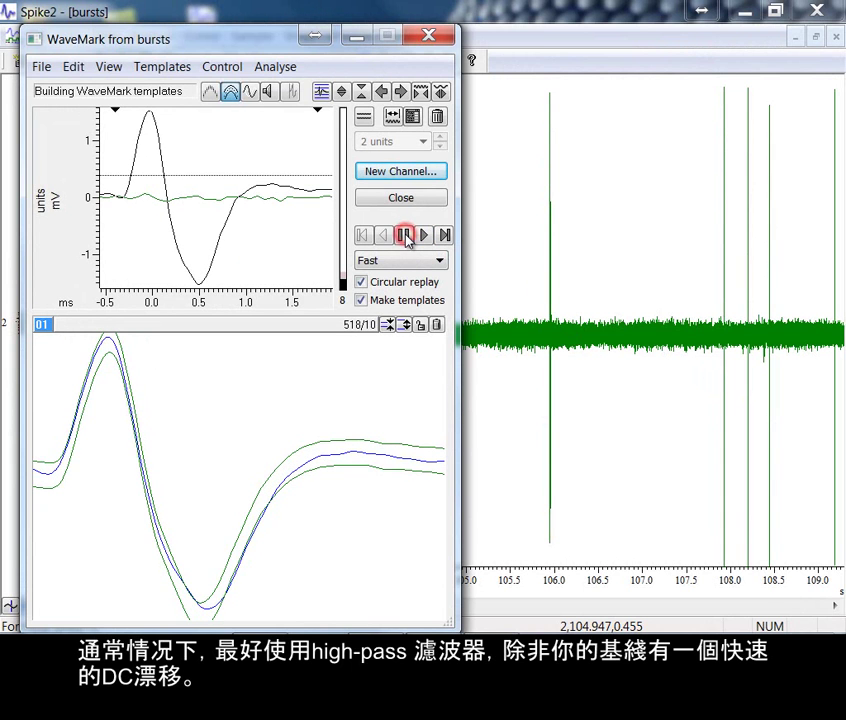
{"action": "left_click", "coordinate": [424, 38]}
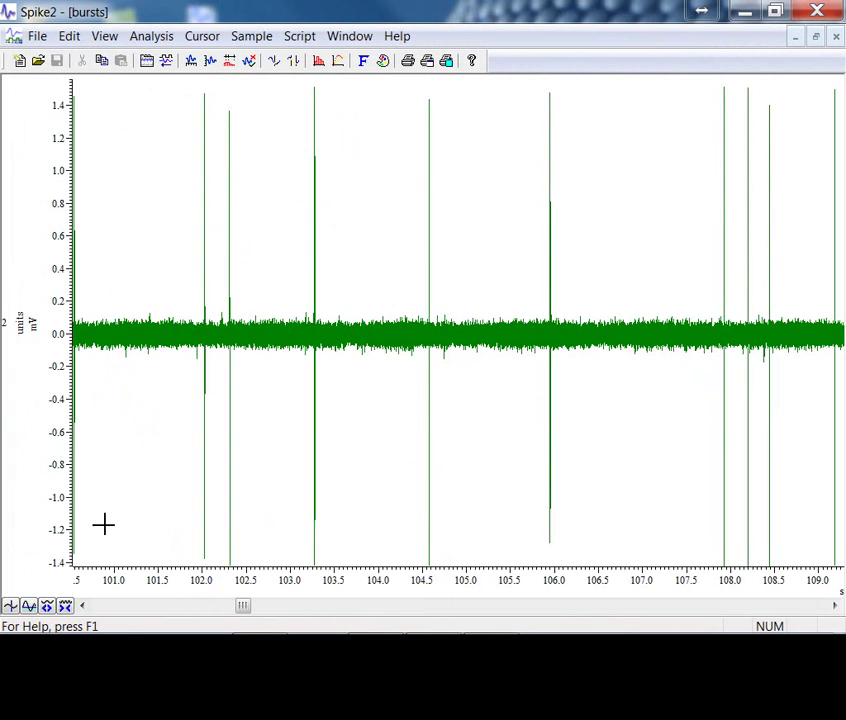
{"action": "left_click", "coordinate": [48, 606]}
{"action": "left_click", "coordinate": [48, 606]}
{"action": "left_click", "coordinate": [48, 606]}
{"action": "left_click", "coordinate": [48, 606]}
{"action": "left_click", "coordinate": [48, 606]}
{"action": "left_click", "coordinate": [48, 606]}
{"action": "left_click", "coordinate": [48, 606]}
{"action": "left_click", "coordinate": [48, 606]}
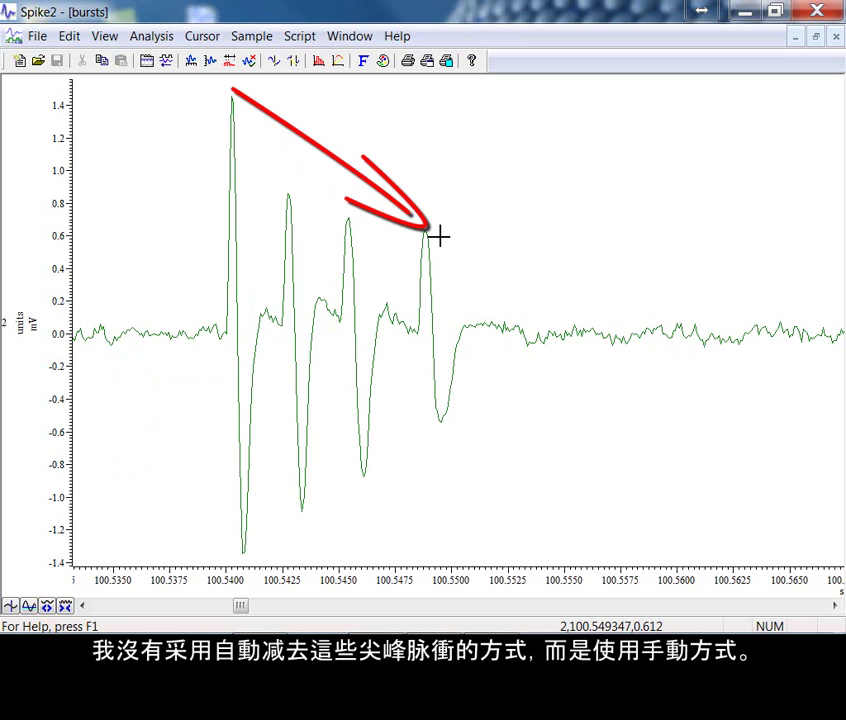
Start a new WaveMark on bursts, enlarge its window and move it right of the burst.
{"action": "left_click", "coordinate": [150, 37]}
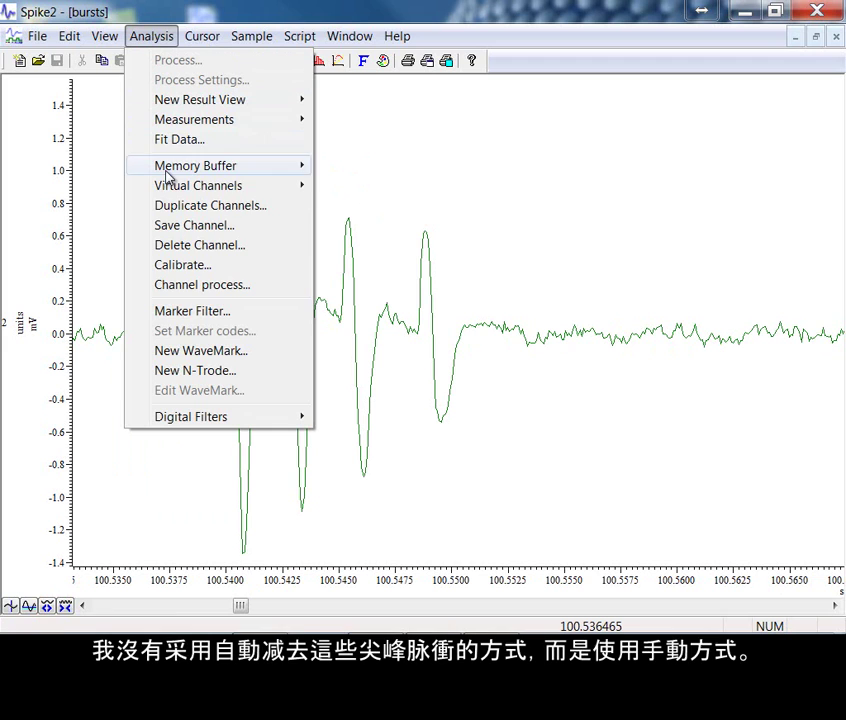
{"action": "left_click", "coordinate": [181, 351]}
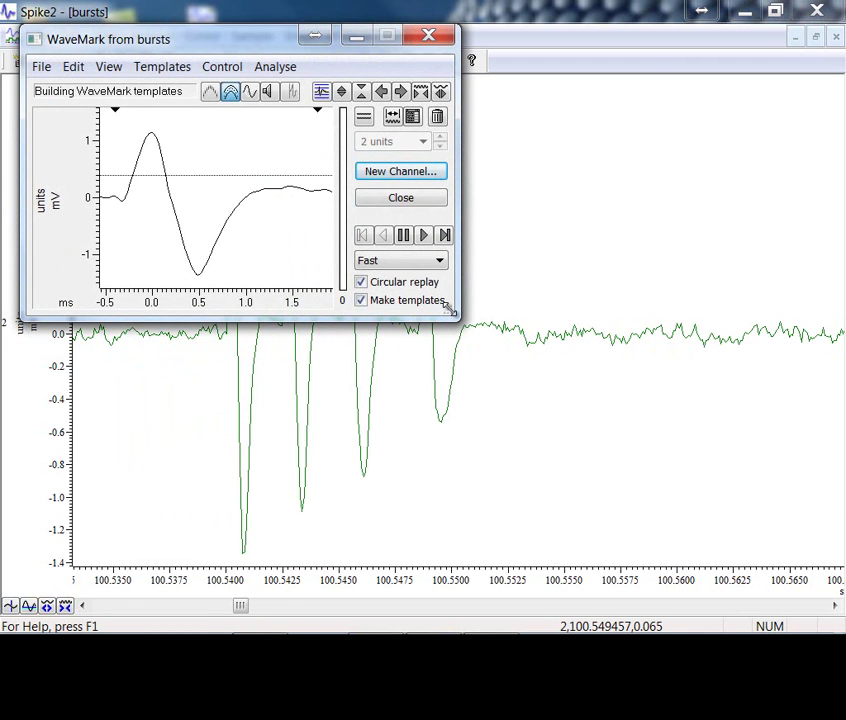
{"action": "left_click_drag", "start_coordinate": [450, 318], "coordinate": [459, 425]}
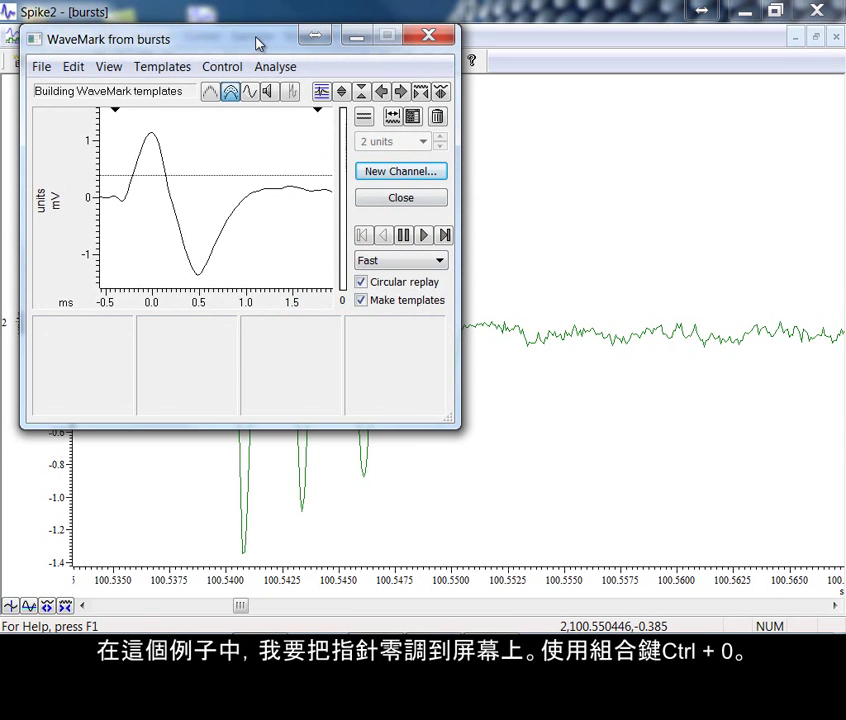
{"action": "left_click_drag", "start_coordinate": [257, 40], "coordinate": [616, 91]}
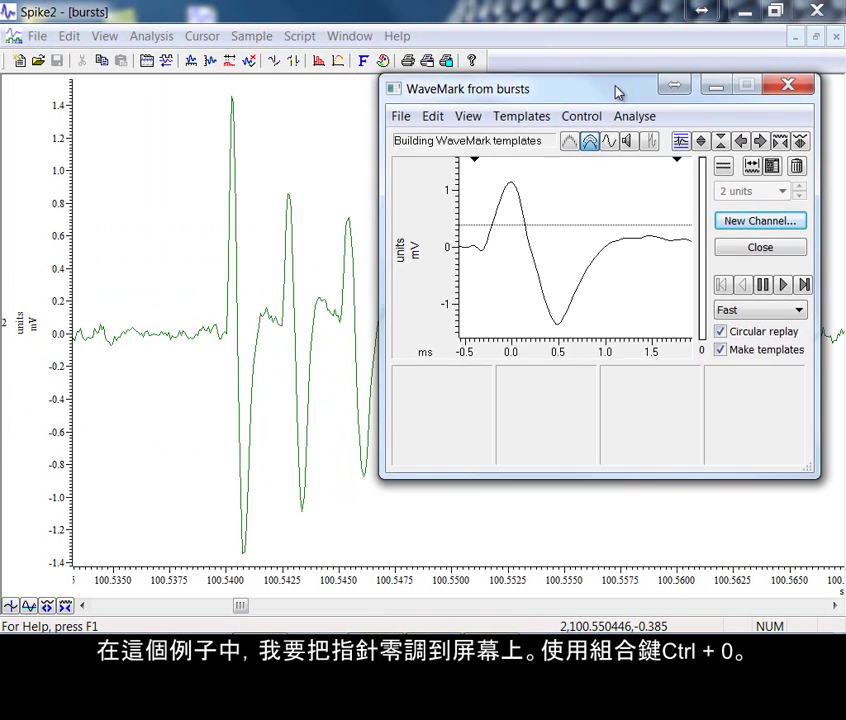
Bring cursor 0 into the time view with Ctrl+0 and place it on the burst's first spike.
{"action": "left_click", "coordinate": [213, 110]}
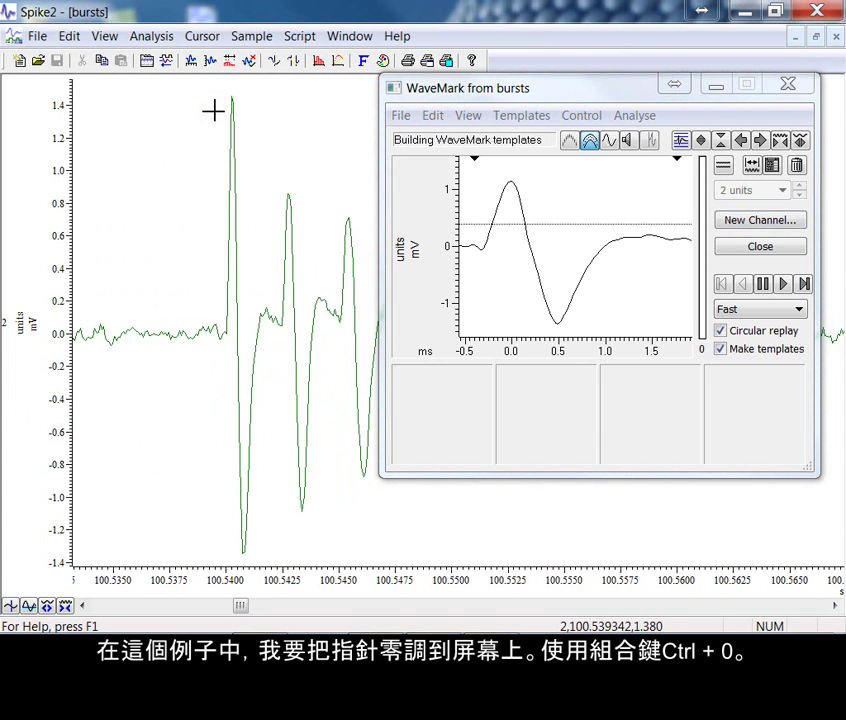
{"action": "key", "text": "ctrl+0"}
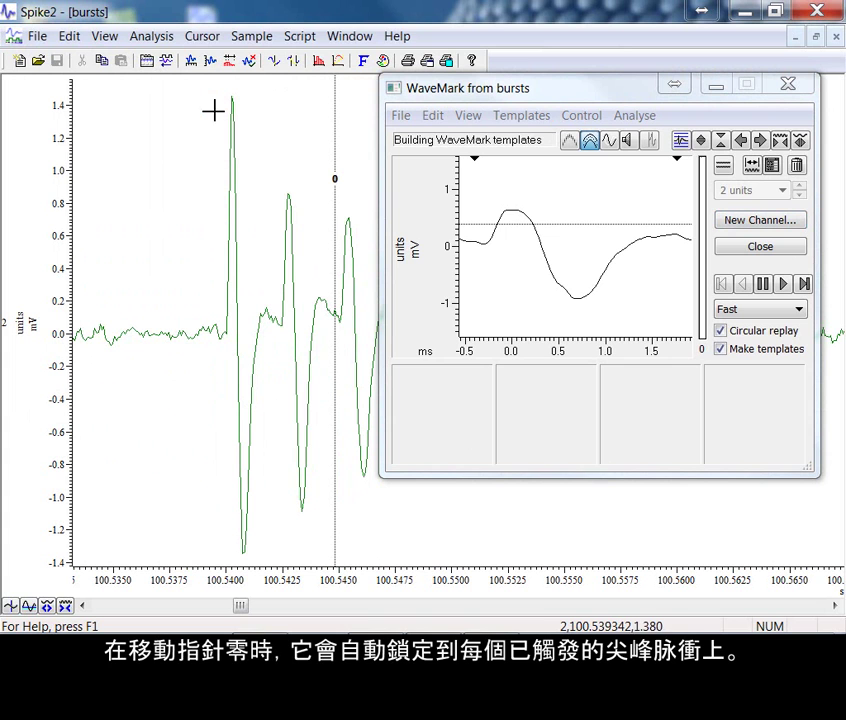
{"action": "left_click_drag", "start_coordinate": [335, 226], "coordinate": [222, 257]}
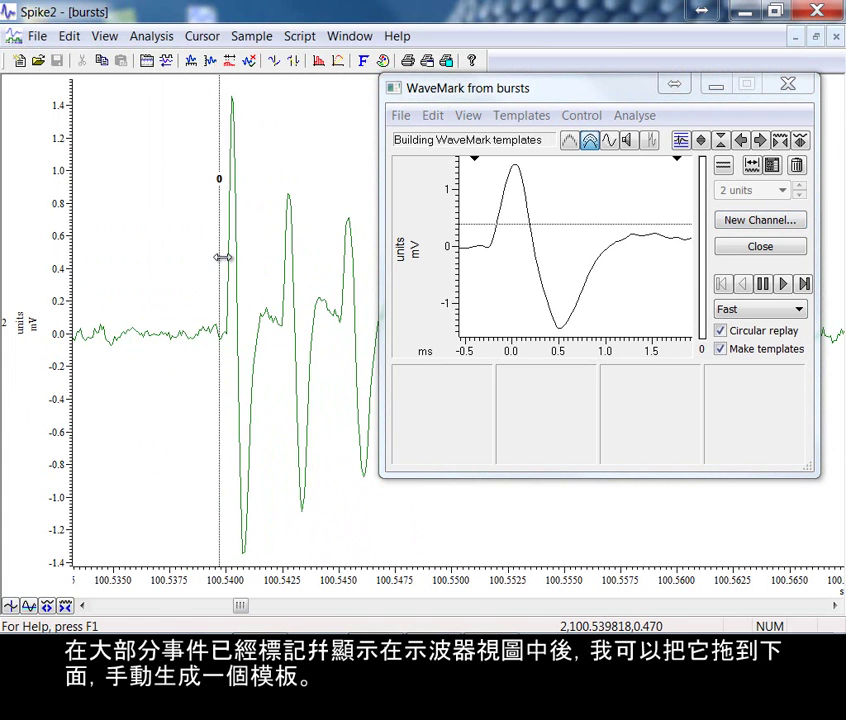
Create templates 01, 02 and 03 from the burst's first, second and third spikes, moving cursor 0 between them.
{"action": "left_click_drag", "start_coordinate": [558, 205], "coordinate": [440, 403]}
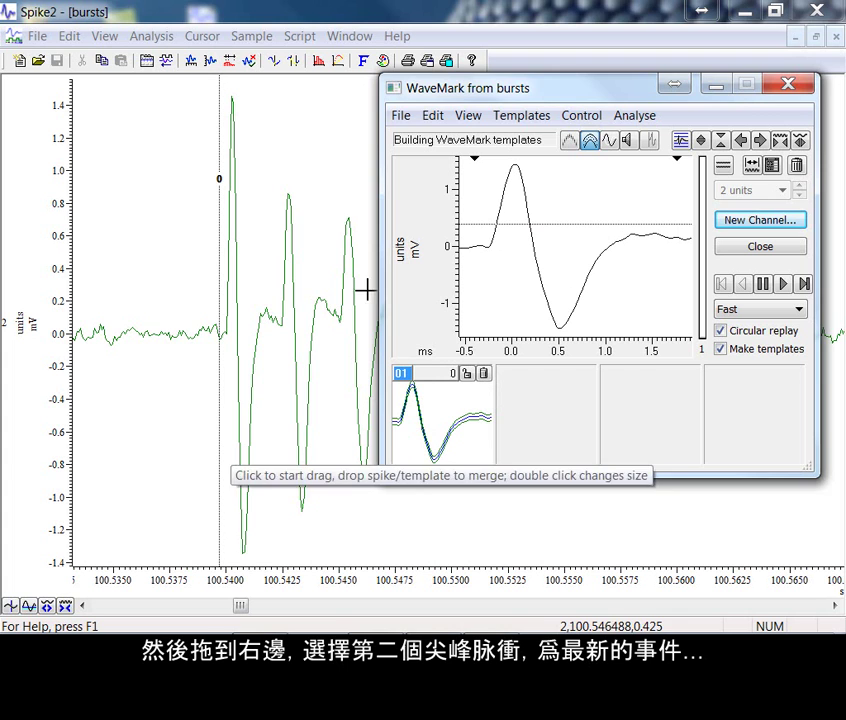
{"action": "left_click_drag", "start_coordinate": [221, 270], "coordinate": [268, 283]}
{"action": "left_click_drag", "start_coordinate": [566, 245], "coordinate": [545, 421]}
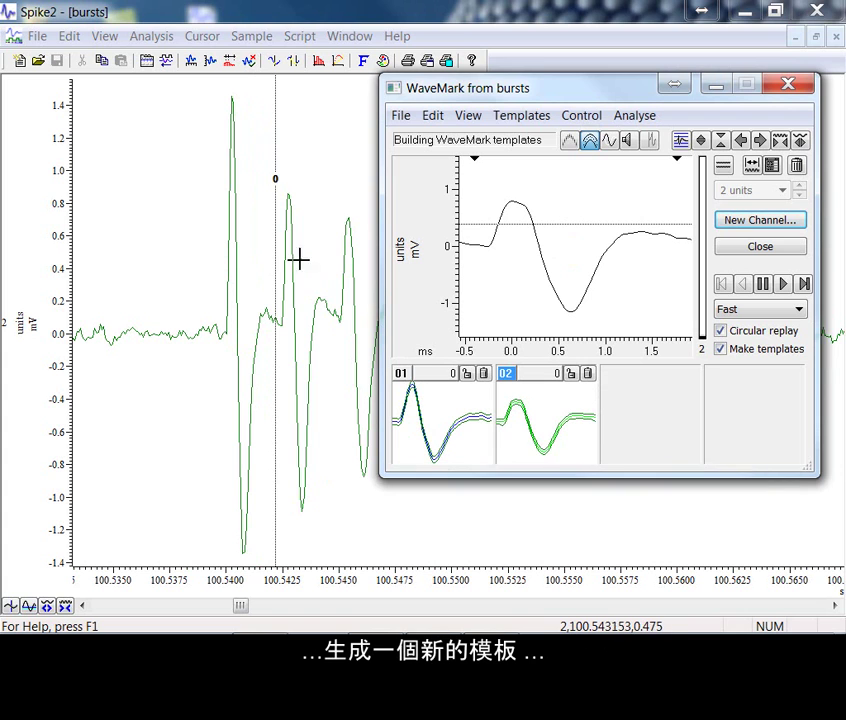
{"action": "left_click_drag", "start_coordinate": [274, 278], "coordinate": [370, 290]}
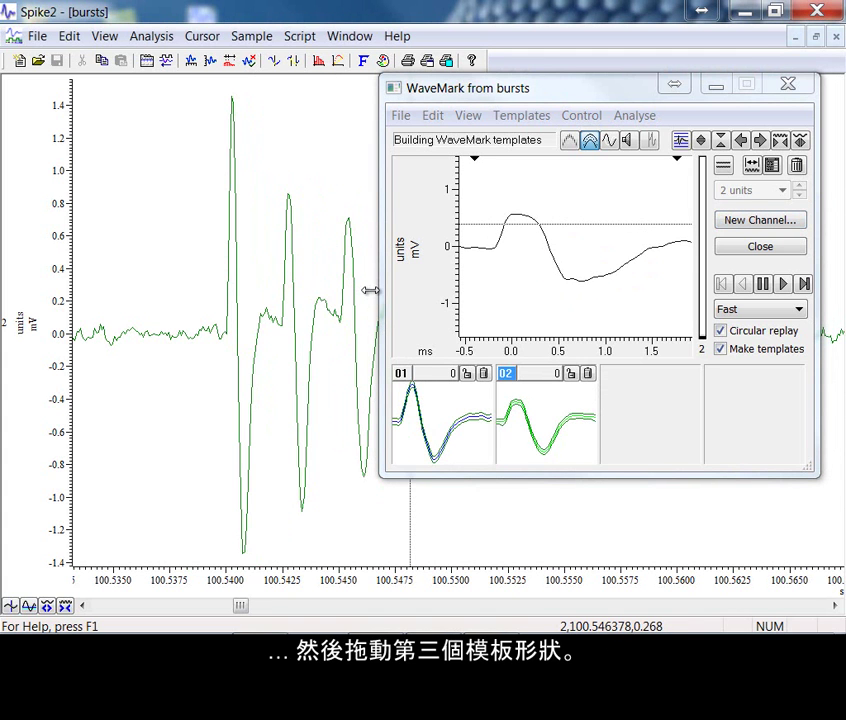
{"action": "left_click_drag", "start_coordinate": [545, 270], "coordinate": [656, 448]}
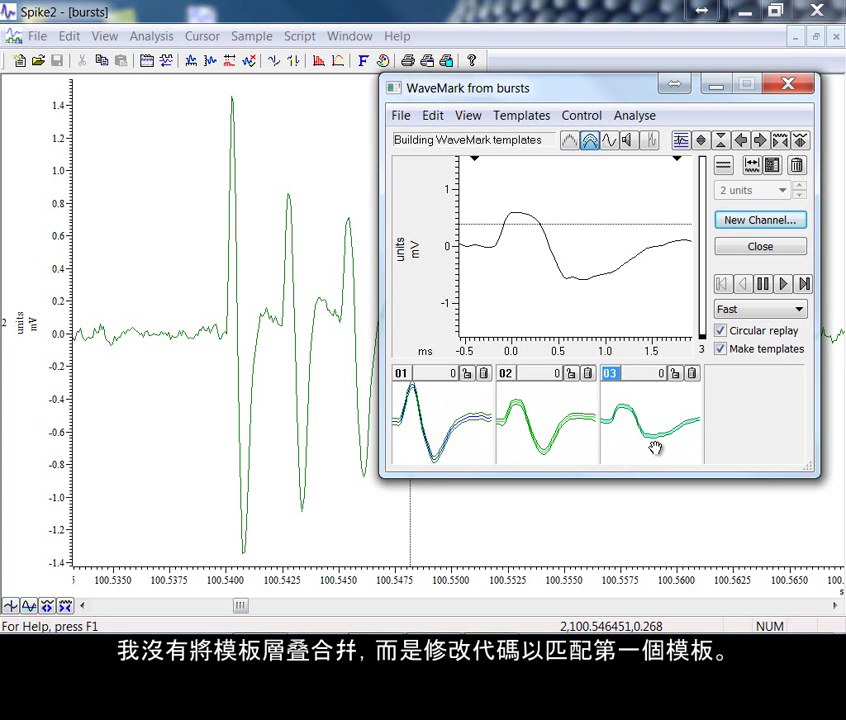
Change the codes of templates 02 and 03 down to 01.
{"action": "double_click", "coordinate": [507, 375]}
{"action": "left_click", "coordinate": [682, 259]}
{"action": "left_click", "coordinate": [730, 311]}
{"action": "double_click", "coordinate": [611, 376]}
{"action": "left_click", "coordinate": [684, 259]}
{"action": "left_click", "coordinate": [684, 259]}
{"action": "left_click", "coordinate": [732, 309]}
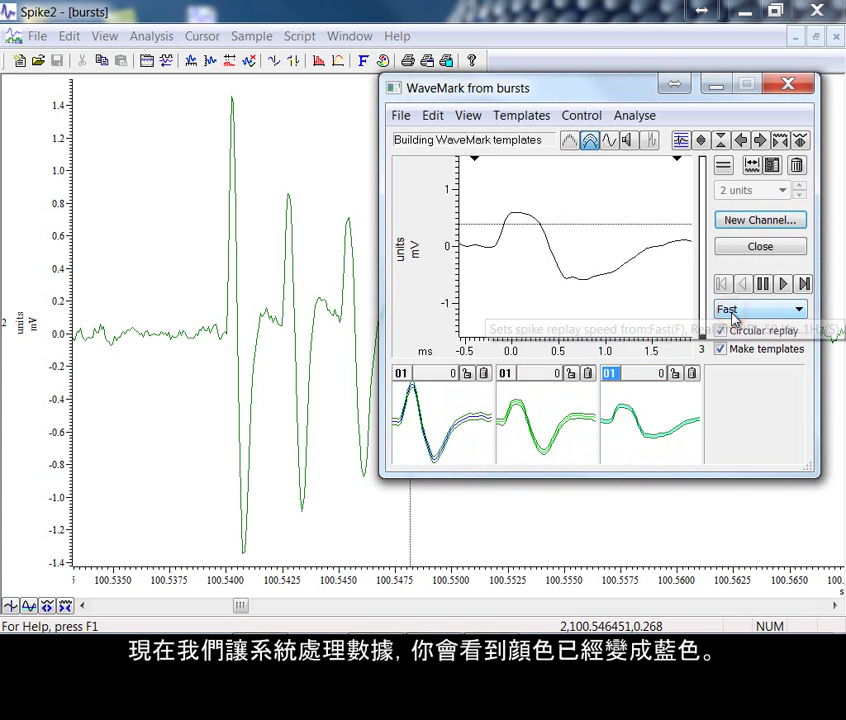
Replay the data, merge the newly formed template into the third, then pause.
{"action": "left_click", "coordinate": [784, 285]}
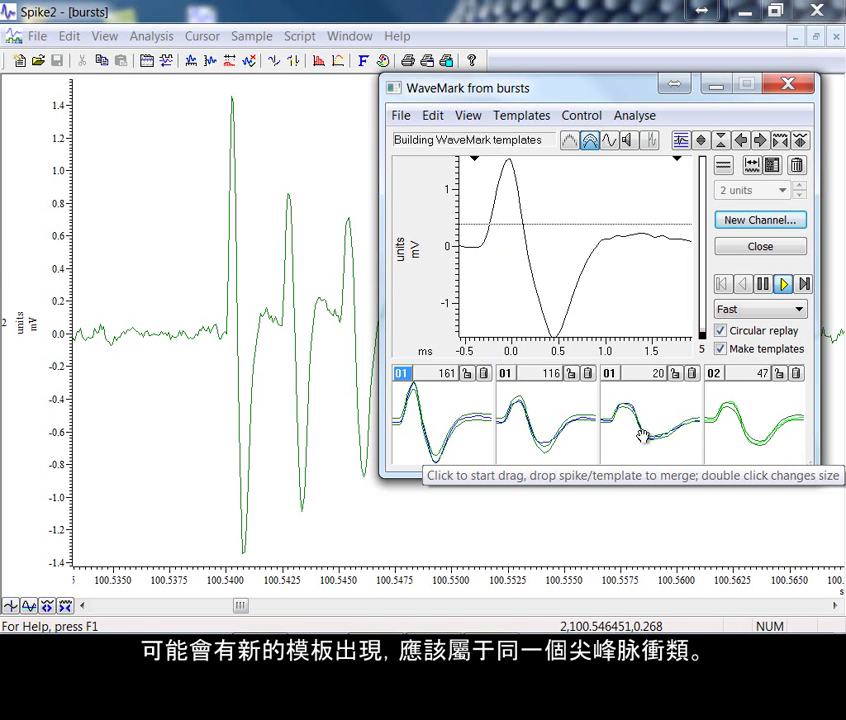
{"action": "left_click_drag", "start_coordinate": [766, 414], "coordinate": [661, 419]}
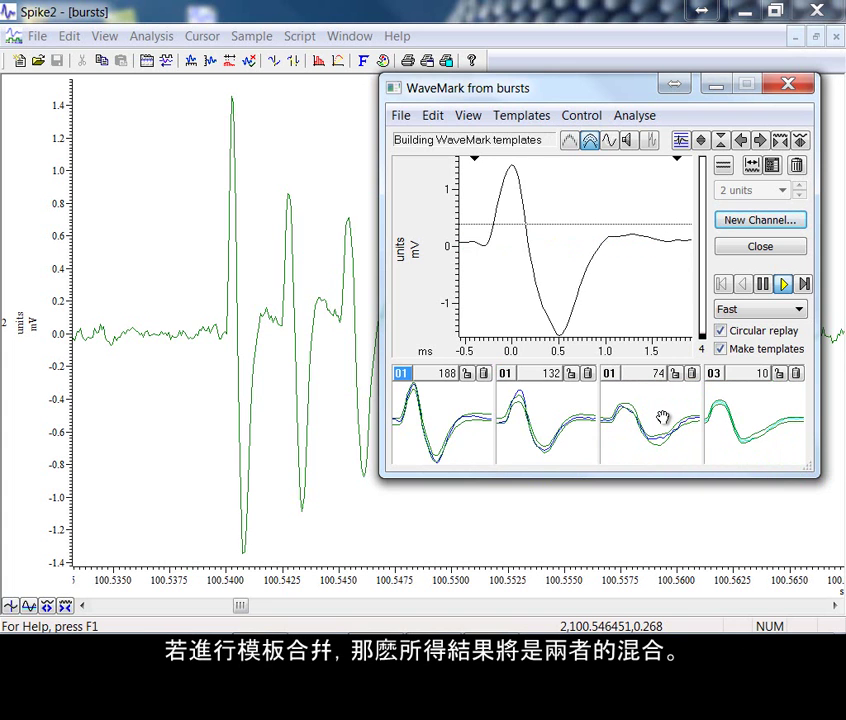
{"action": "left_click", "coordinate": [764, 286]}
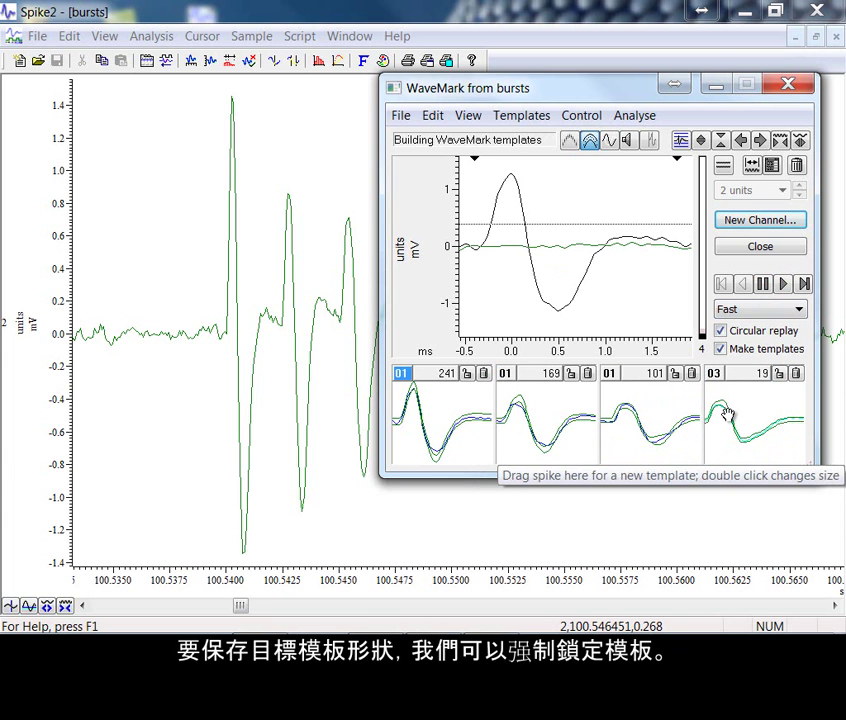
Lock the third template, merge the stray template, pause replay, and open the WaveMark Print template settings.
{"action": "left_click", "coordinate": [675, 374]}
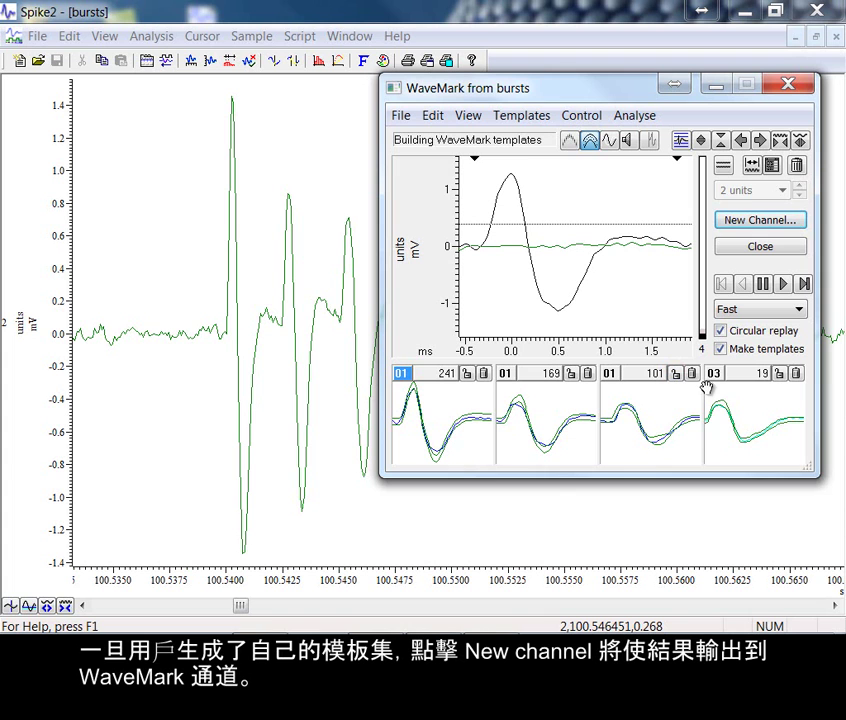
{"action": "left_click_drag", "start_coordinate": [781, 416], "coordinate": [682, 416]}
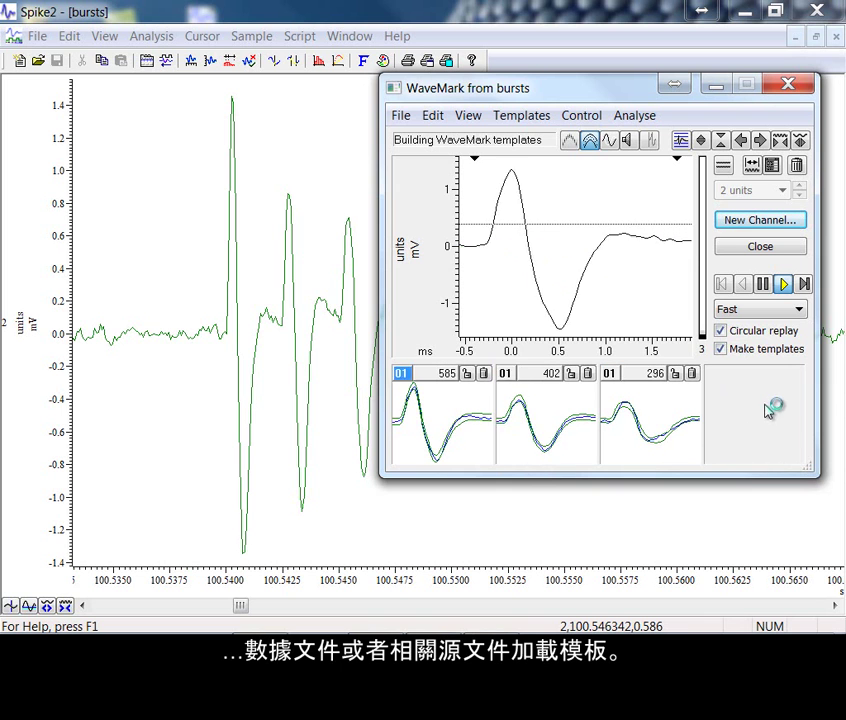
{"action": "left_click", "coordinate": [765, 285]}
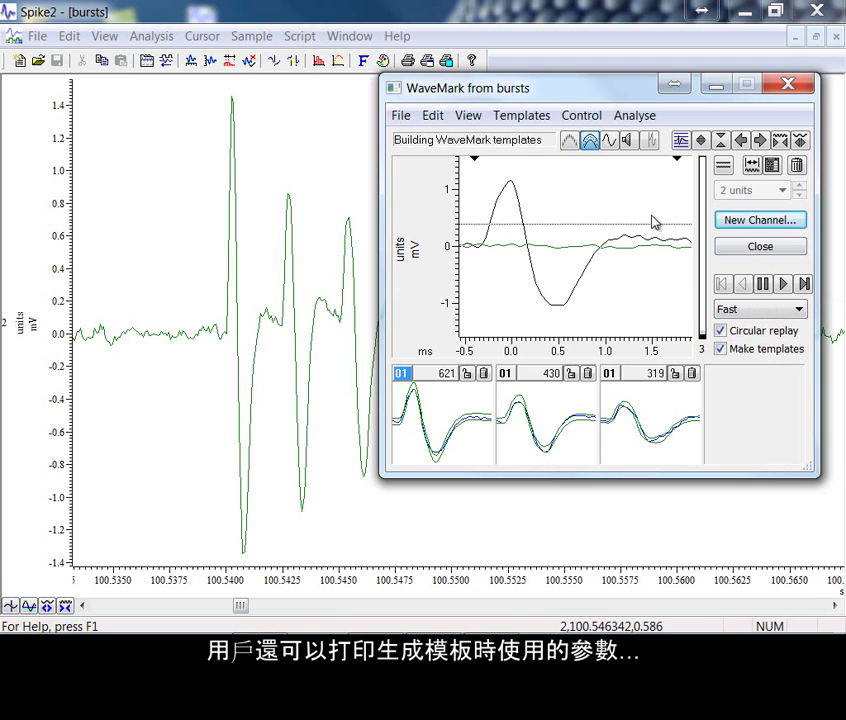
{"action": "left_click", "coordinate": [400, 115]}
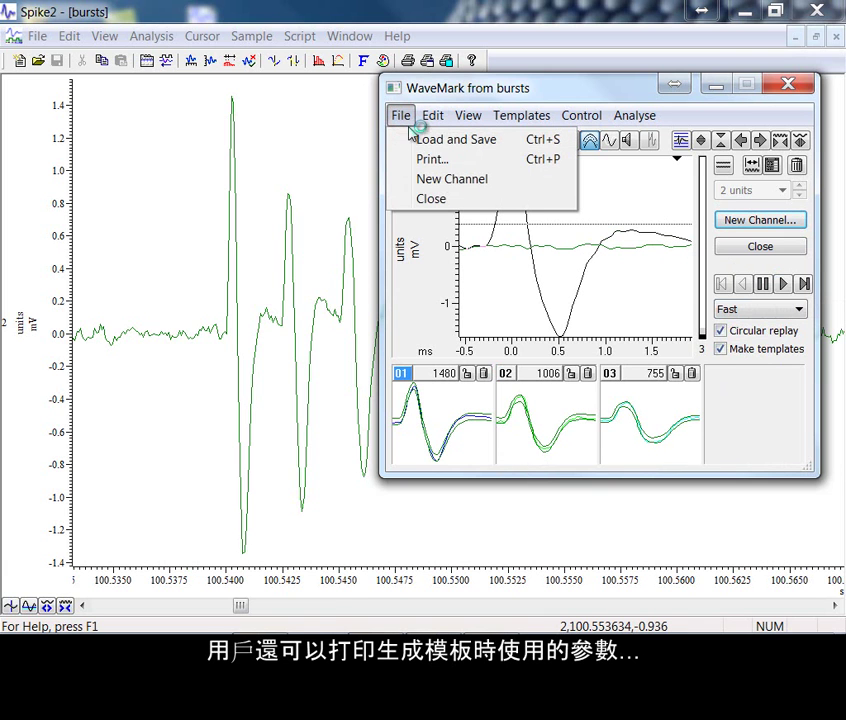
{"action": "left_click", "coordinate": [424, 160]}
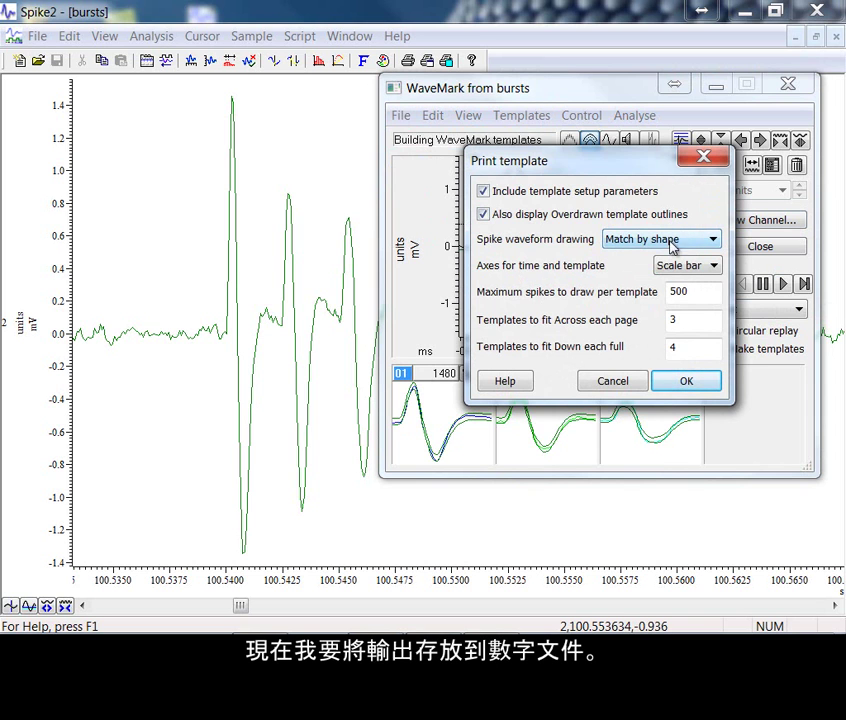
Print the templates with setup parameters to Spikes.xps on the Desktop via Microsoft XPS Document Writer, then minimise Spike2.
{"action": "left_click", "coordinate": [683, 383]}
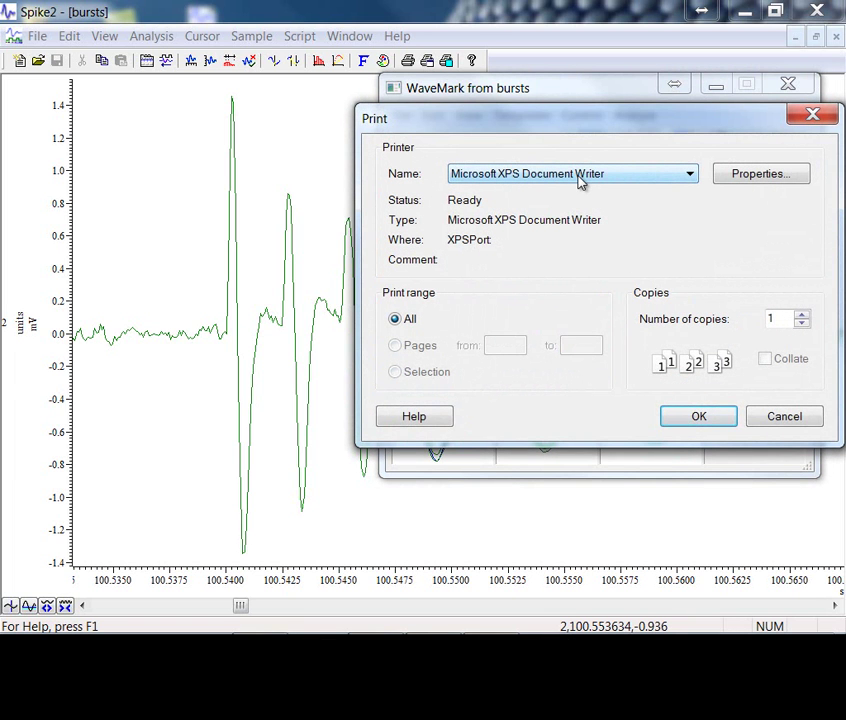
{"action": "left_click", "coordinate": [697, 415]}
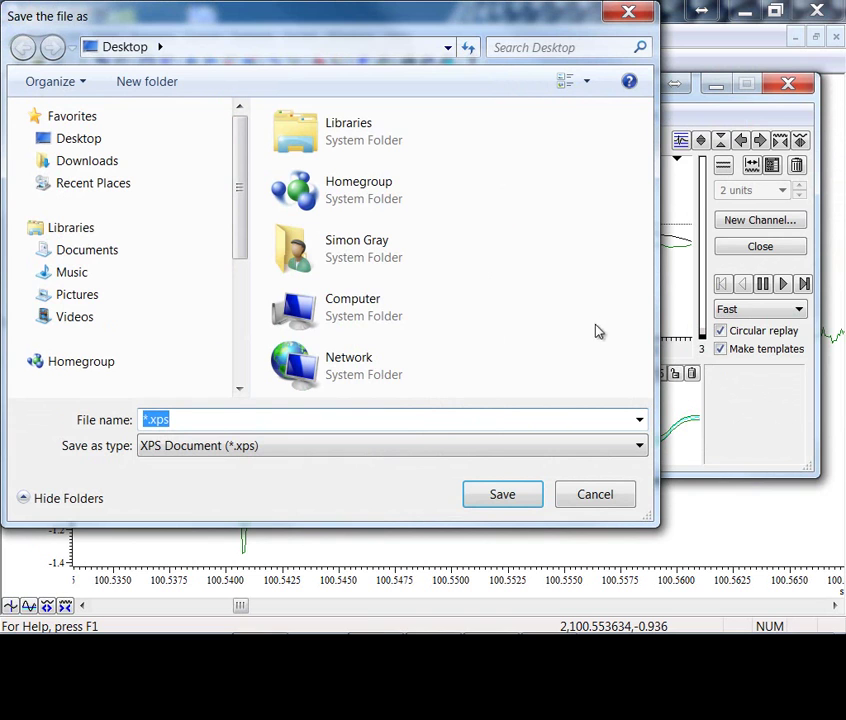
{"action": "left_click", "coordinate": [144, 420]}
{"action": "key", "text": "Delete"}
{"action": "type", "text": "Spikes"}
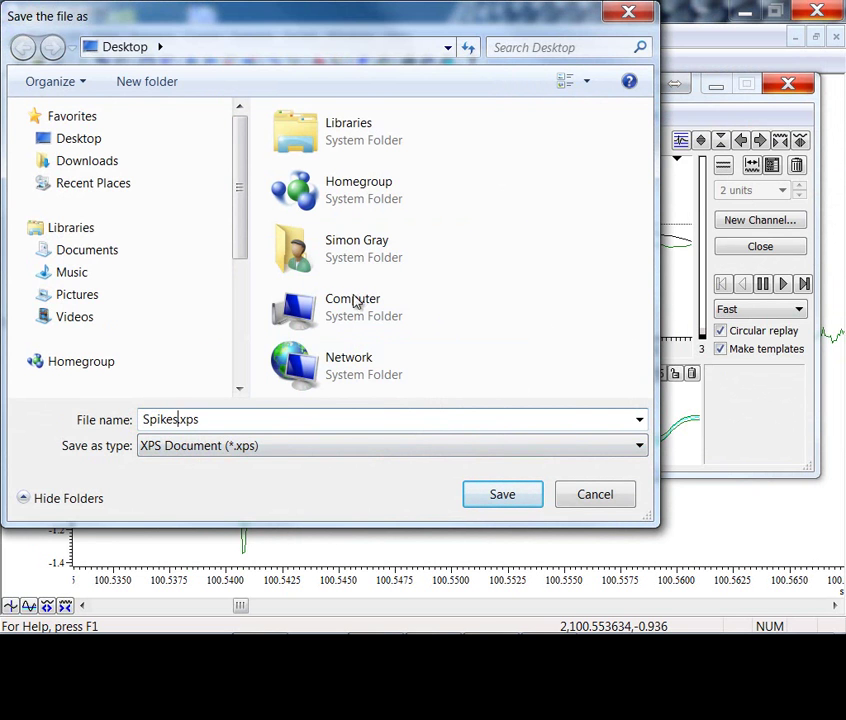
{"action": "left_click", "coordinate": [120, 139]}
{"action": "left_click", "coordinate": [523, 494]}
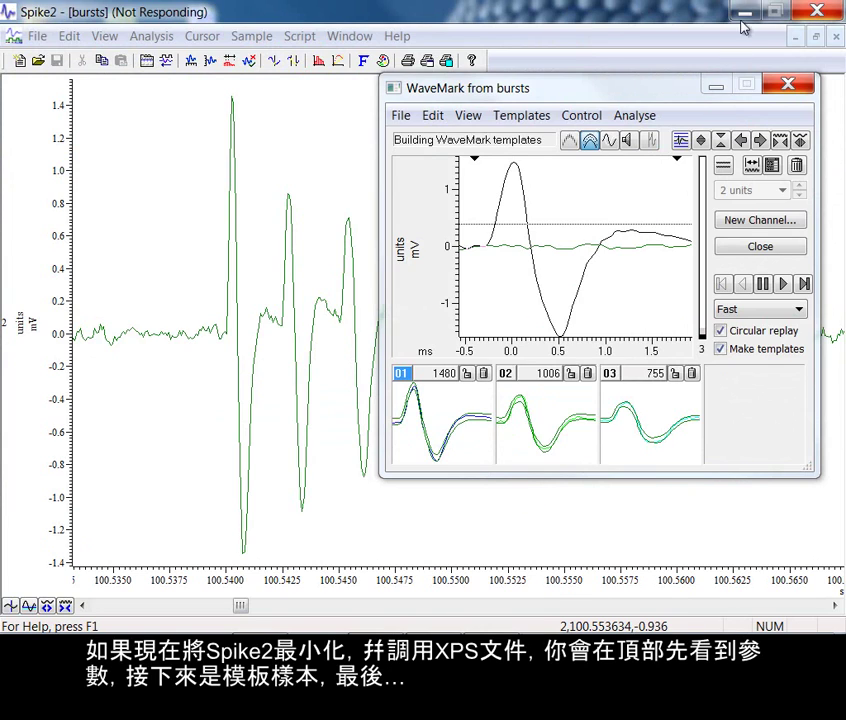
{"action": "left_click", "coordinate": [742, 11]}
Open Spikes.xps from the desktop in XPS Viewer and scroll down slightly.
{"action": "double_click", "coordinate": [200, 325]}
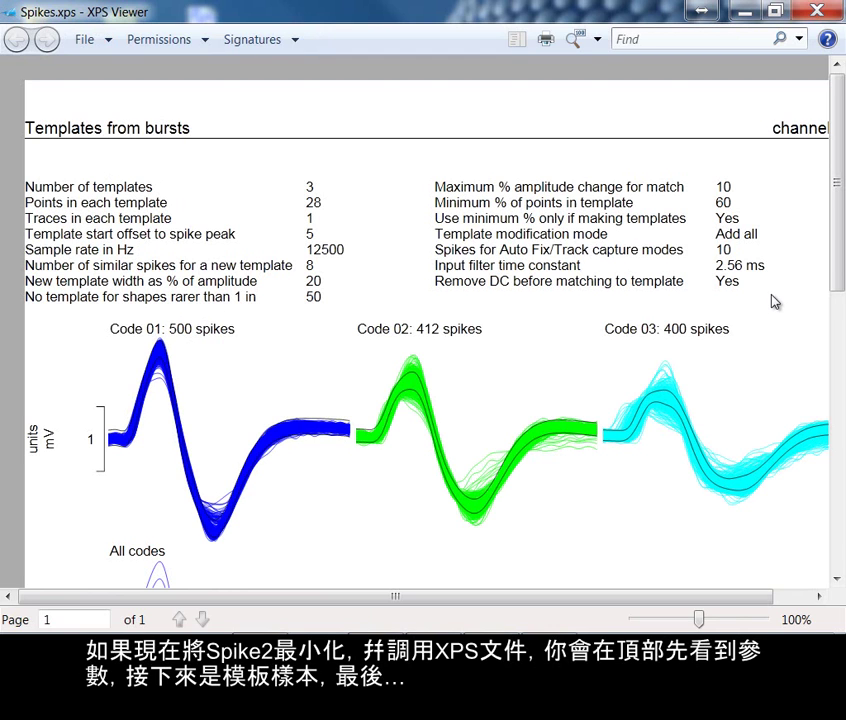
{"action": "mouse_move", "coordinate": [833, 234]}
{"action": "left_mouse_down"}
{"action": "mouse_move", "coordinate": [838, 353]}
{"action": "mouse_move", "coordinate": [835, 233]}
{"action": "left_mouse_up"}
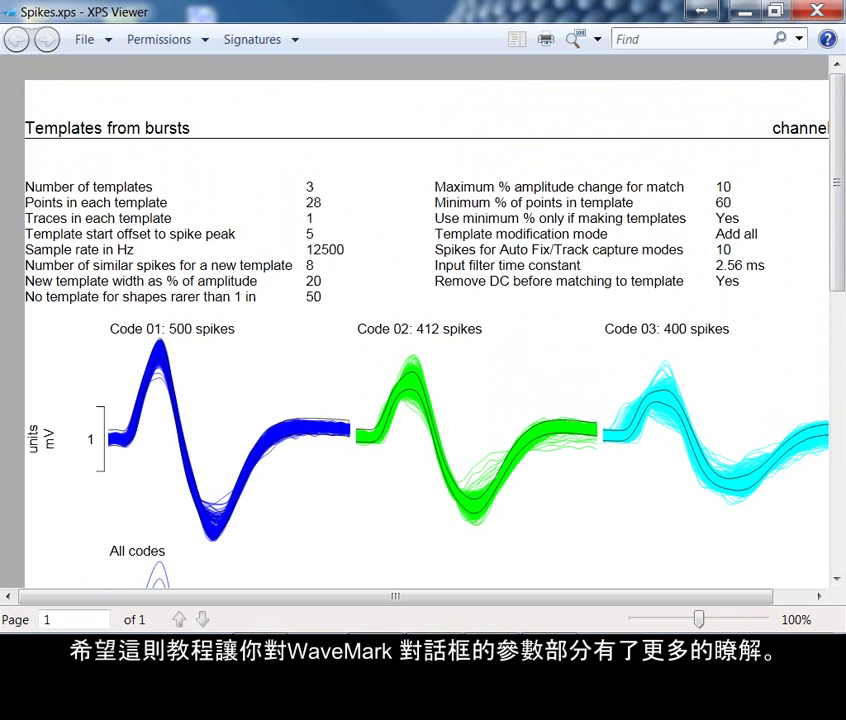